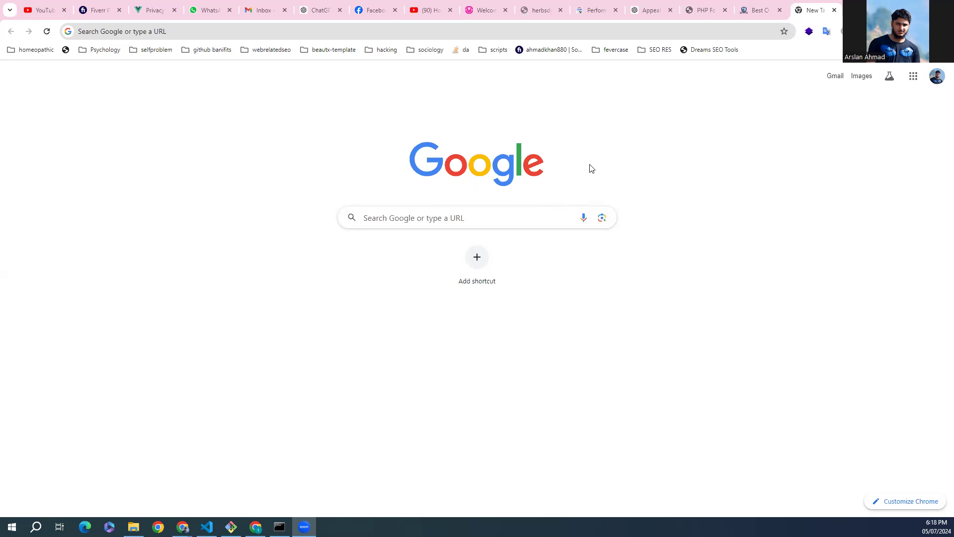
Step: Search Google for php and reach the php.net Downloads page listing PHP 8.3.9
{"action": "left_click", "coordinate": [704, 12]}
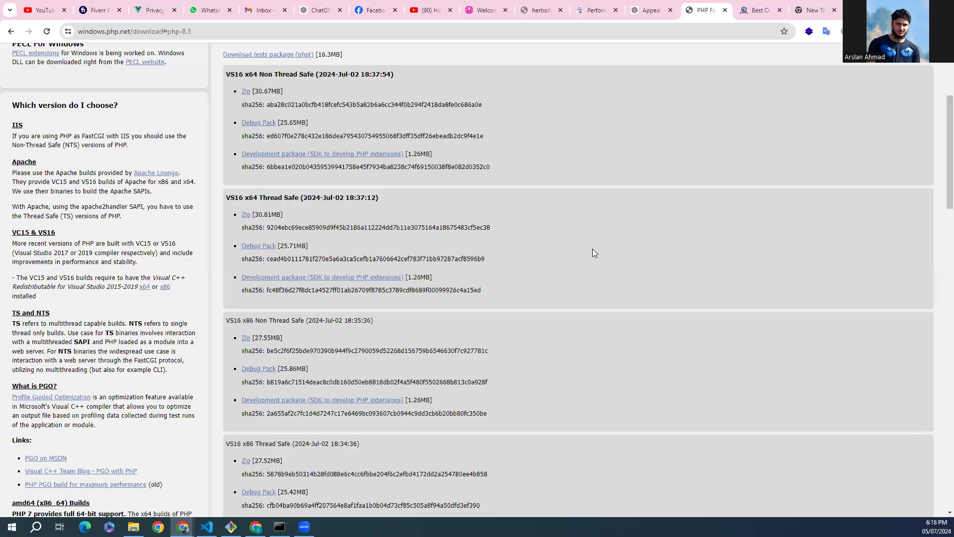
{"action": "scroll", "coordinate": [592, 248], "scroll_direction": "up", "scroll_amount": 4}
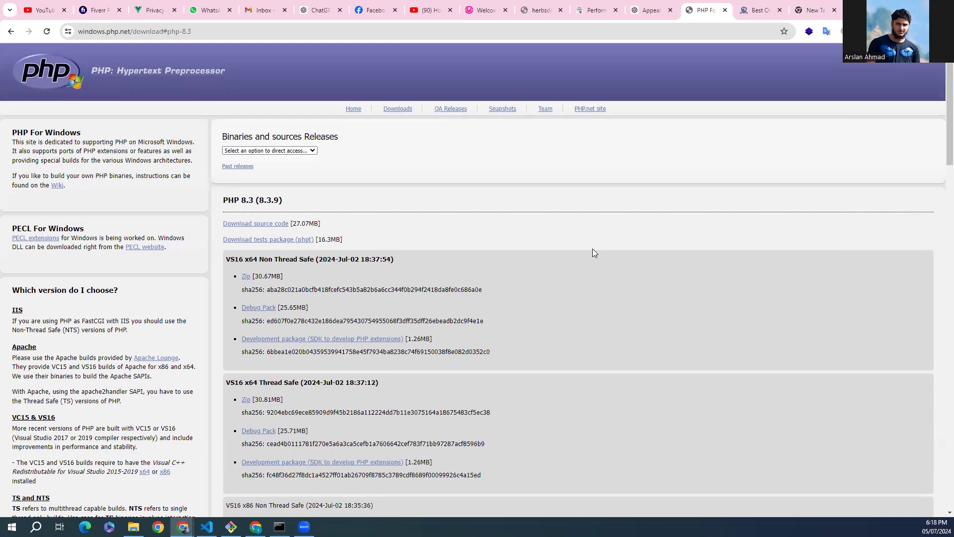
{"action": "left_click", "coordinate": [812, 10]}
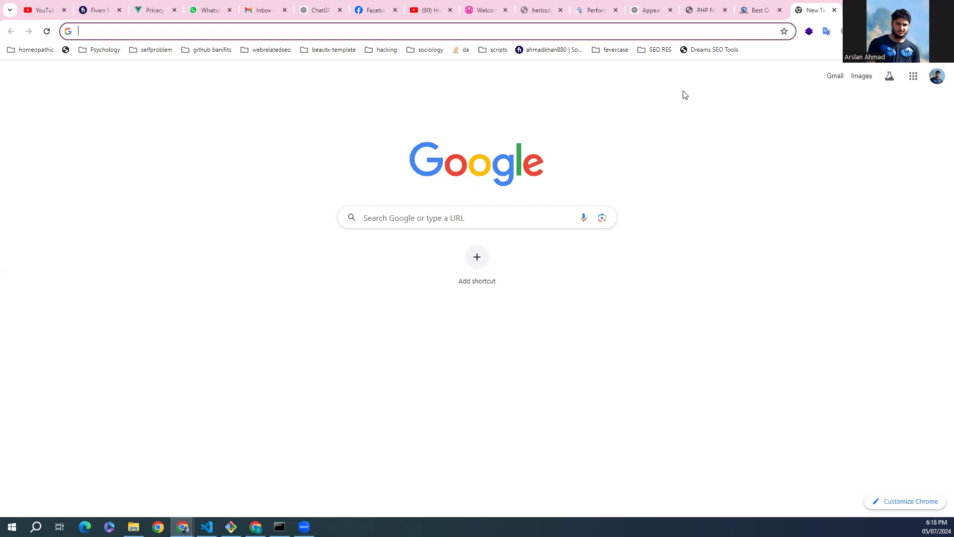
{"action": "type", "text": "php"}
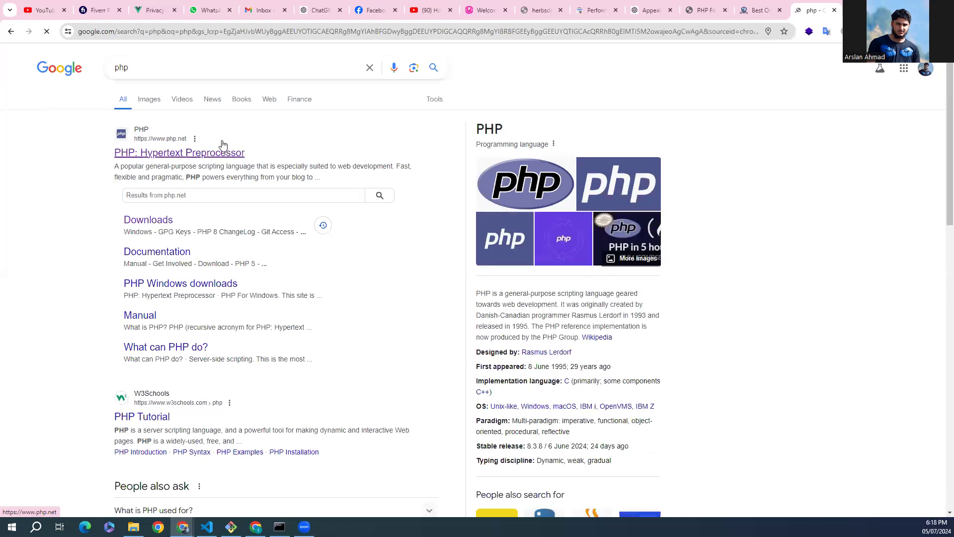
{"action": "left_click", "coordinate": [188, 143]}
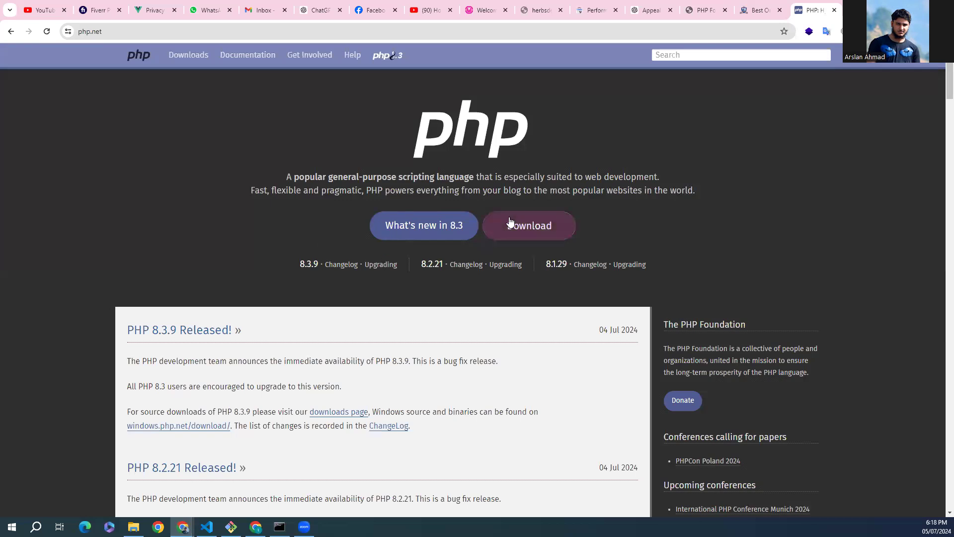
{"action": "scroll", "coordinate": [427, 319], "scroll_direction": "down", "scroll_amount": 1}
{"action": "scroll", "coordinate": [426, 324], "scroll_direction": "up", "scroll_amount": 1}
{"action": "left_click", "coordinate": [194, 59]}
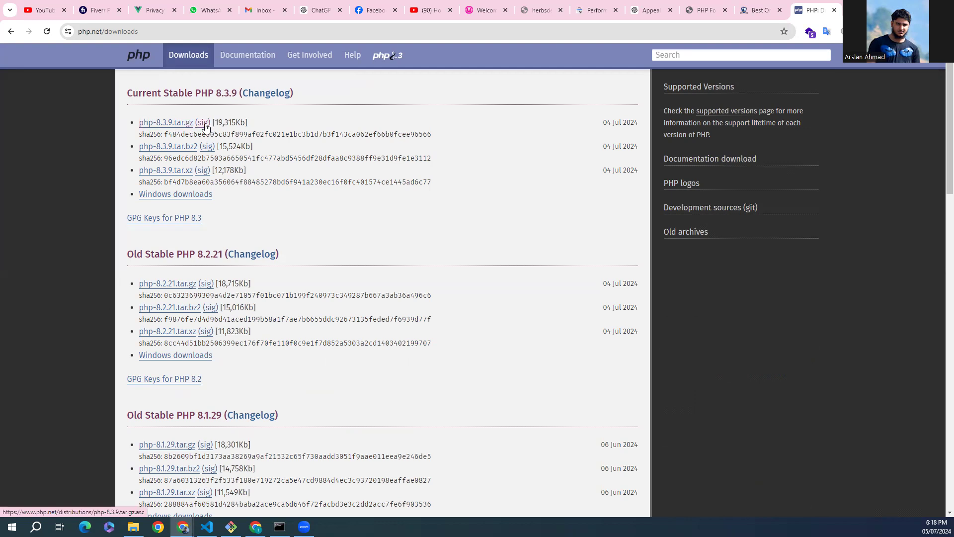
Step: Download the PHP 8.3 VS16 x64 Non Thread Safe zip from the Windows builds page
{"action": "left_click", "coordinate": [163, 196]}
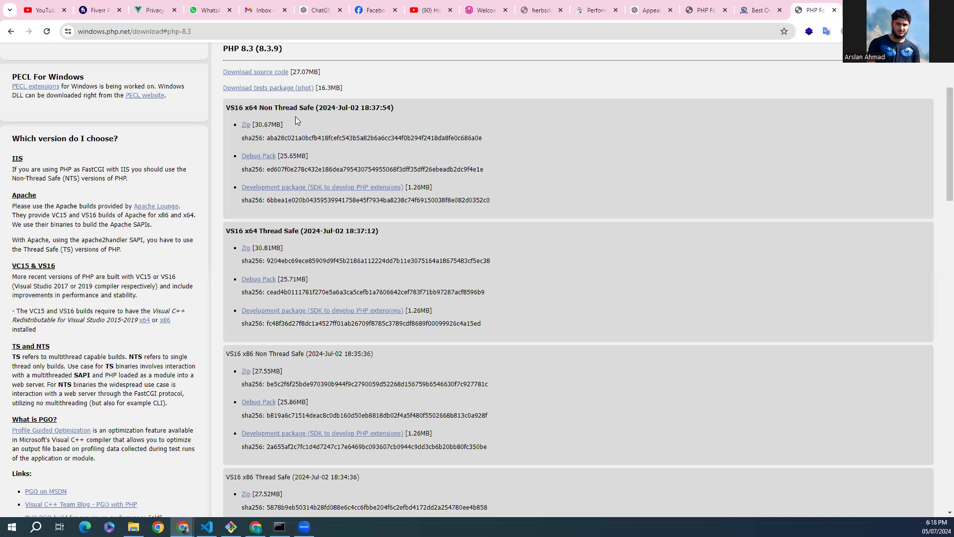
{"action": "left_click_drag", "start_coordinate": [255, 110], "coordinate": [308, 109]}
{"action": "left_click", "coordinate": [243, 250]}
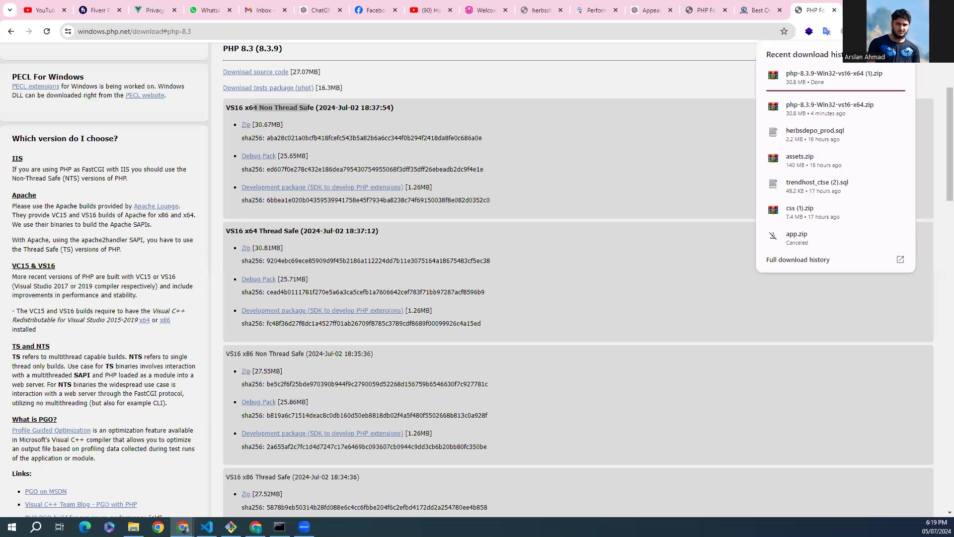
Step: Cancel the duplicate php-8.3.9-Win32-vs16-x64 (1).zip download and show the zip in its folder
{"action": "mouse_move", "coordinate": [877, 75]}
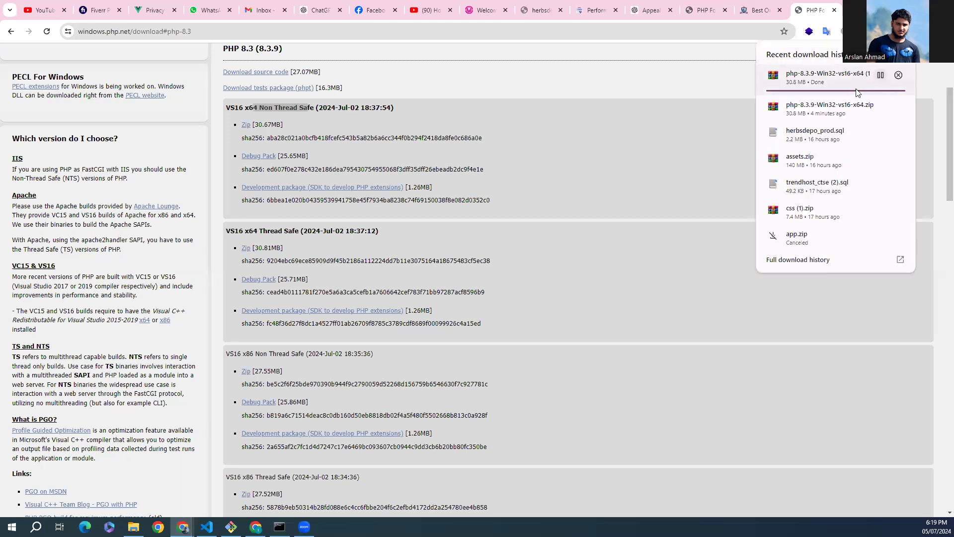
{"action": "left_click", "coordinate": [897, 75]}
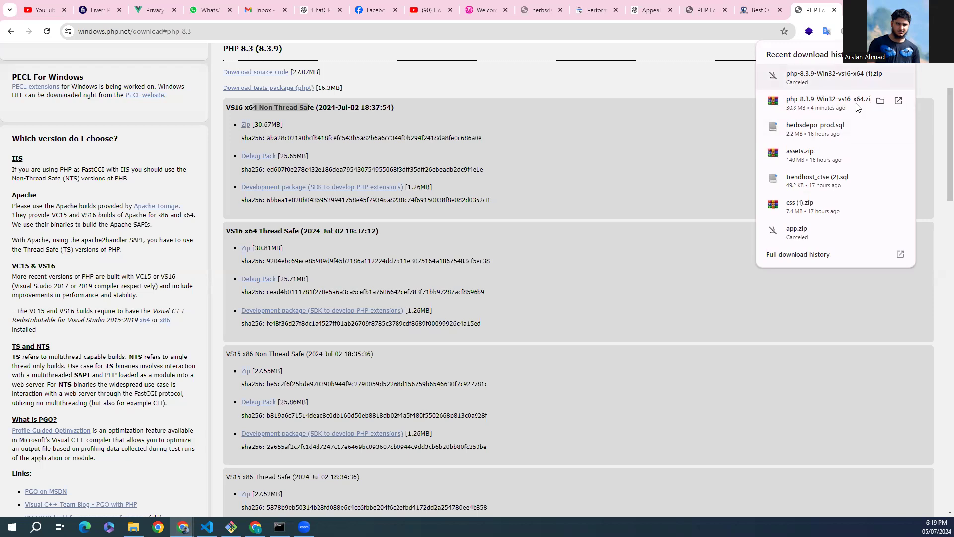
{"action": "left_click", "coordinate": [880, 101]}
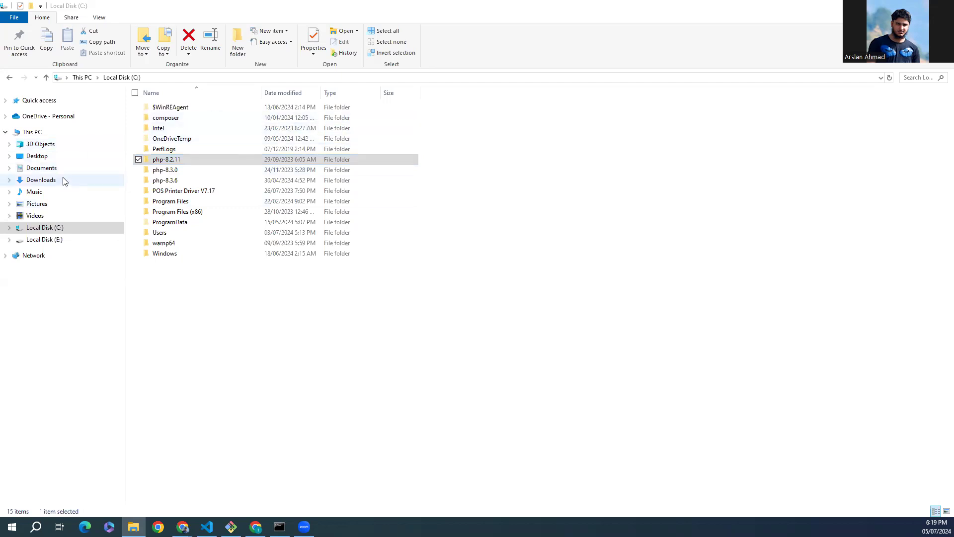
Step: Make a new folder named php in Downloads, drag php-8.3.9-Win32-vs16-x64.zip into it, and open it
{"action": "left_click", "coordinate": [41, 180]}
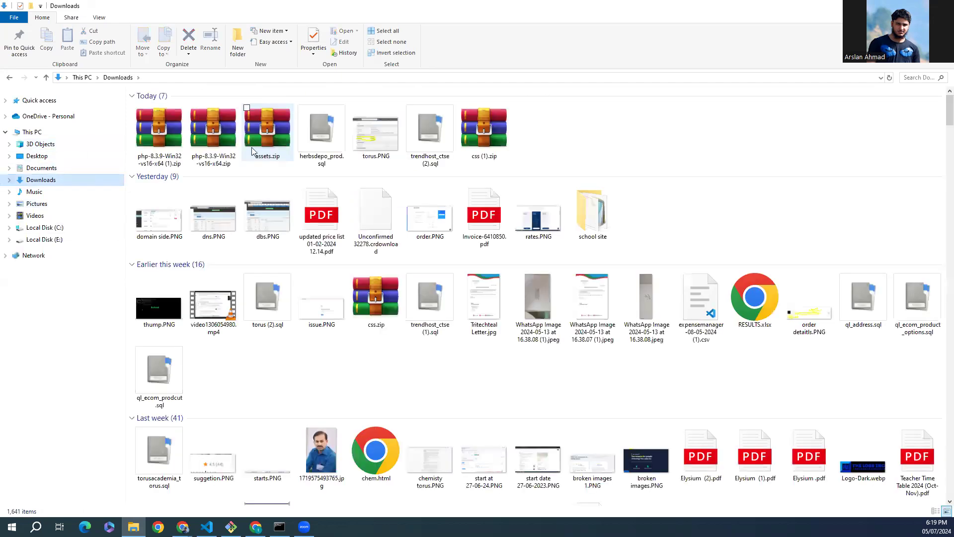
{"action": "left_click", "coordinate": [152, 154]}
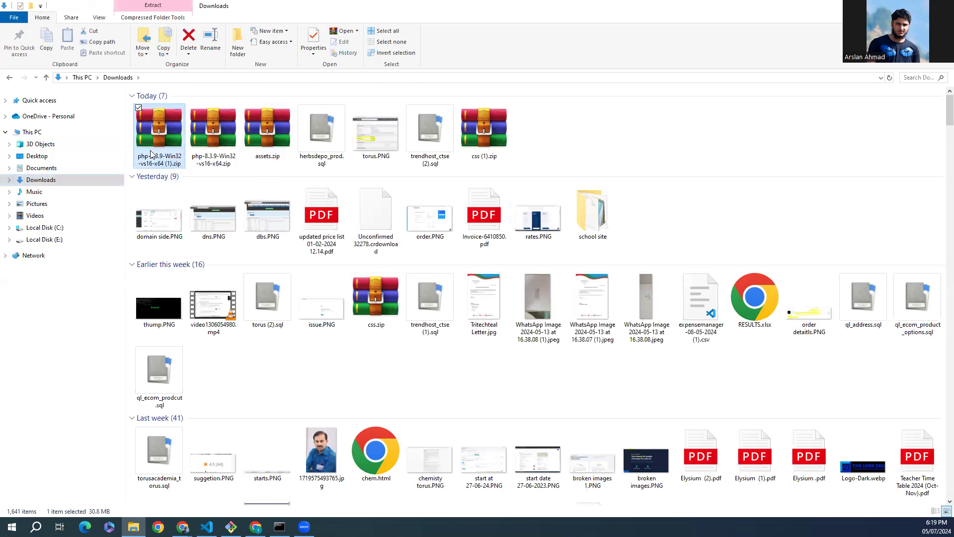
{"action": "left_click", "coordinate": [586, 148]}
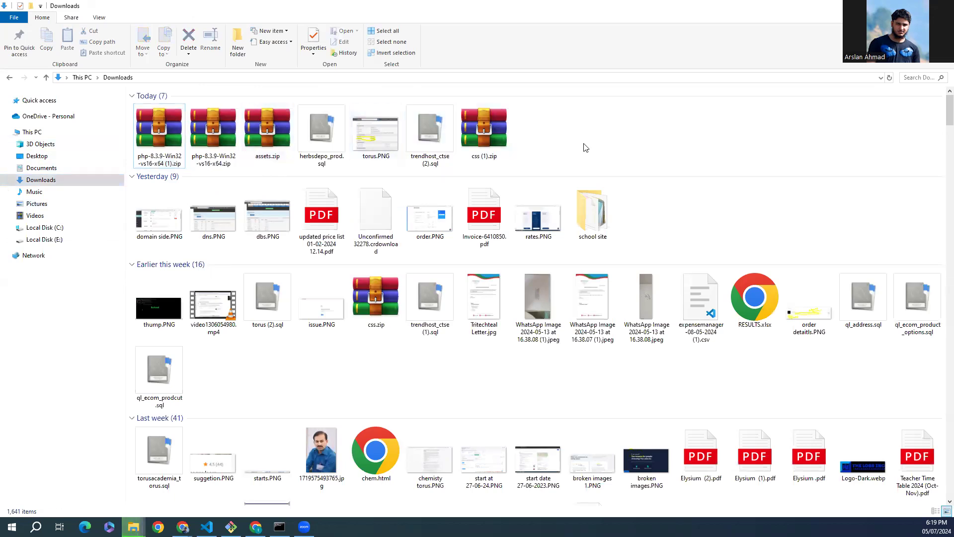
{"action": "right_click", "coordinate": [586, 148]}
{"action": "mouse_move", "coordinate": [622, 308]}
{"action": "left_click", "coordinate": [722, 308]}
{"action": "type", "text": "php"}
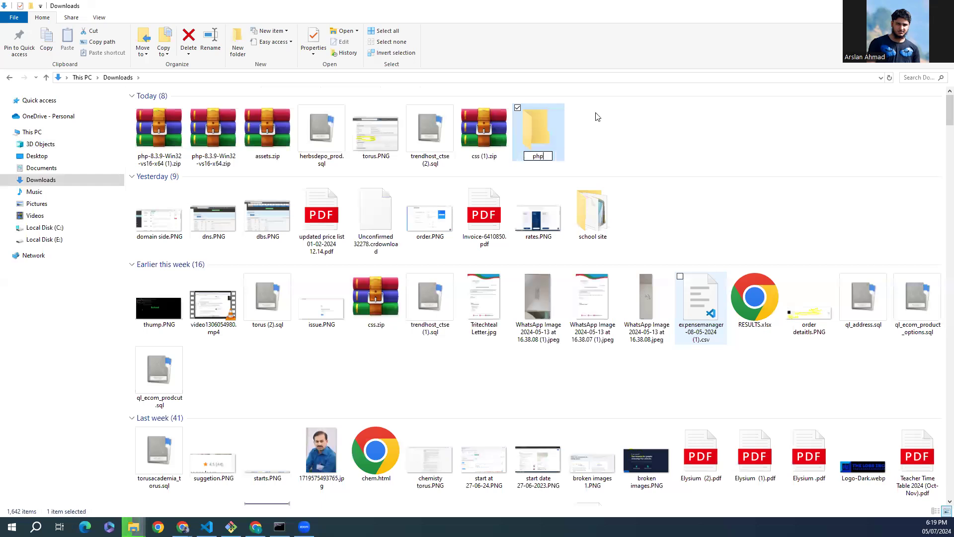
{"action": "key", "text": "Return"}
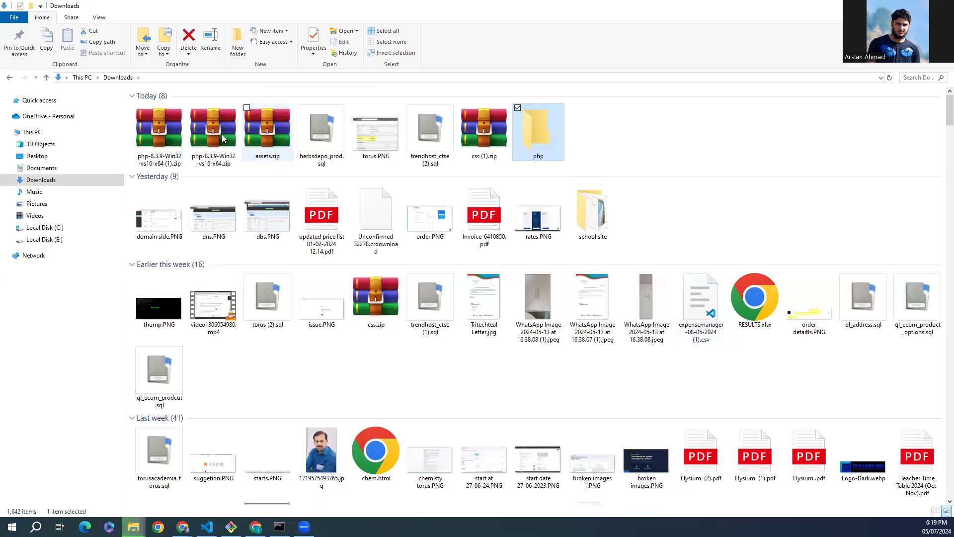
{"action": "left_click_drag", "start_coordinate": [216, 141], "coordinate": [551, 136]}
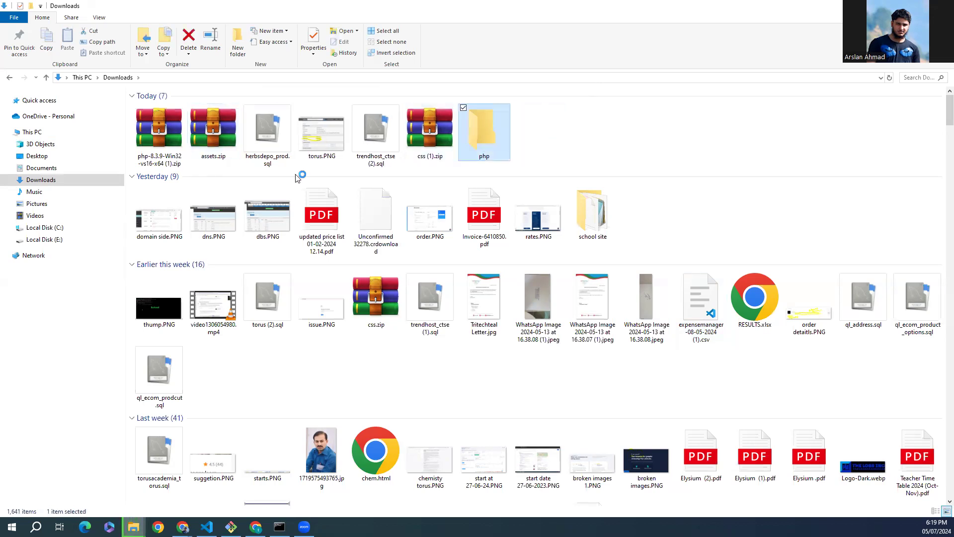
{"action": "key", "text": "Return"}
Step: Extract the PHP zip to its own subfolder, then delete that subfolder
{"action": "right_click", "coordinate": [241, 107]}
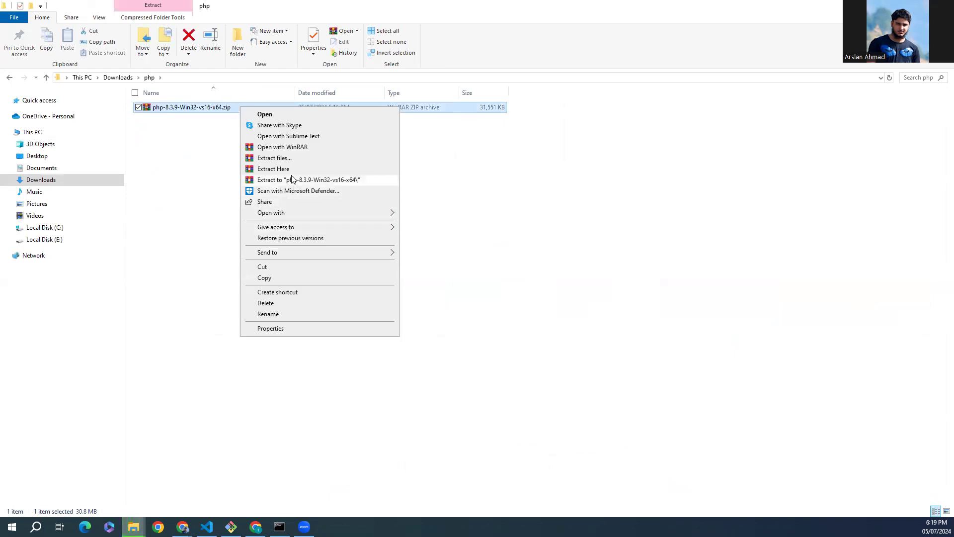
{"action": "left_click", "coordinate": [293, 179]}
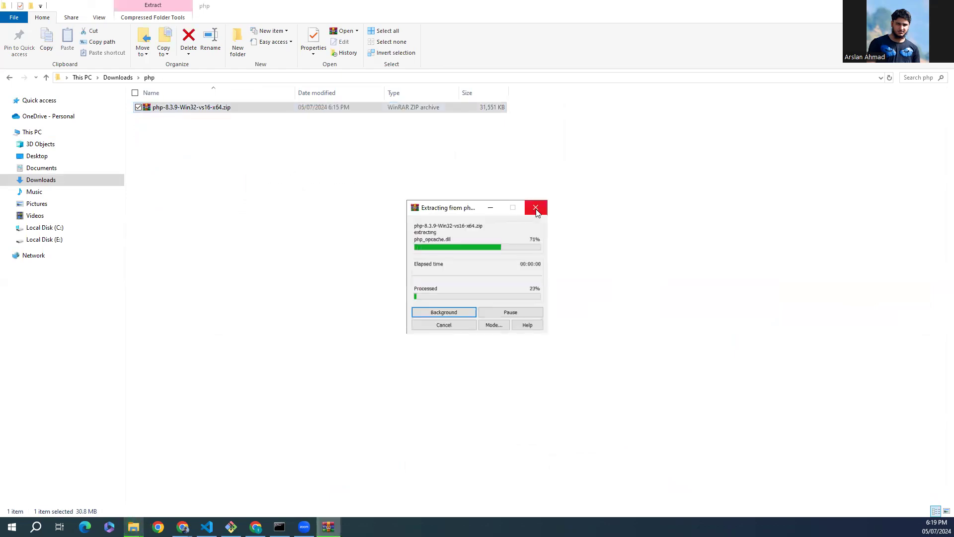
{"action": "left_click", "coordinate": [249, 107]}
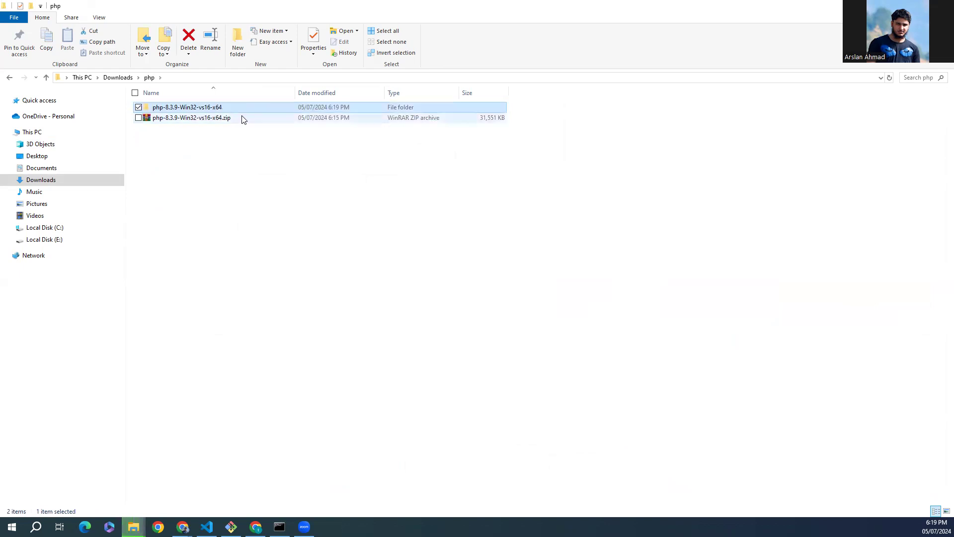
{"action": "key", "text": "Delete"}
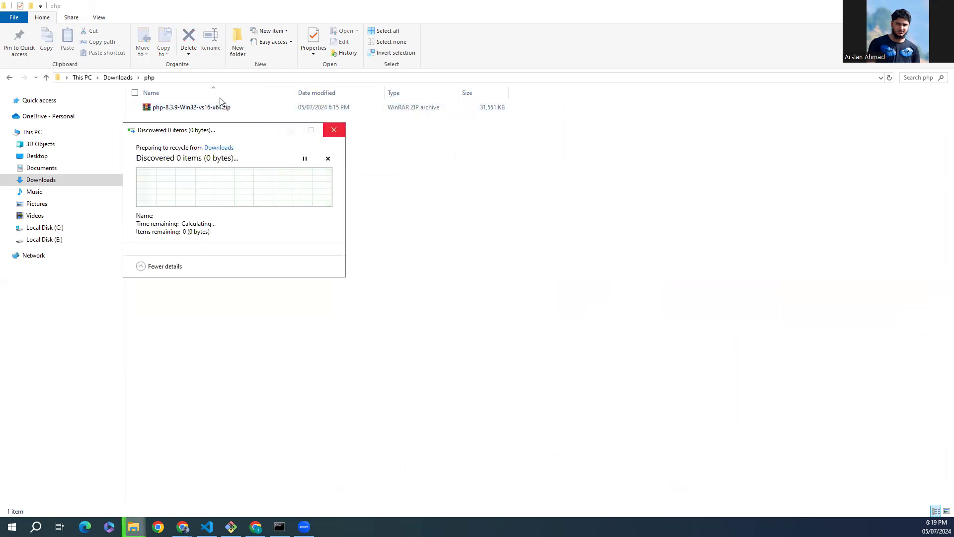
Step: Extract the PHP zip directly into the php folder with Extract Here, then return to Downloads
{"action": "left_click", "coordinate": [229, 108]}
{"action": "right_click", "coordinate": [228, 107]}
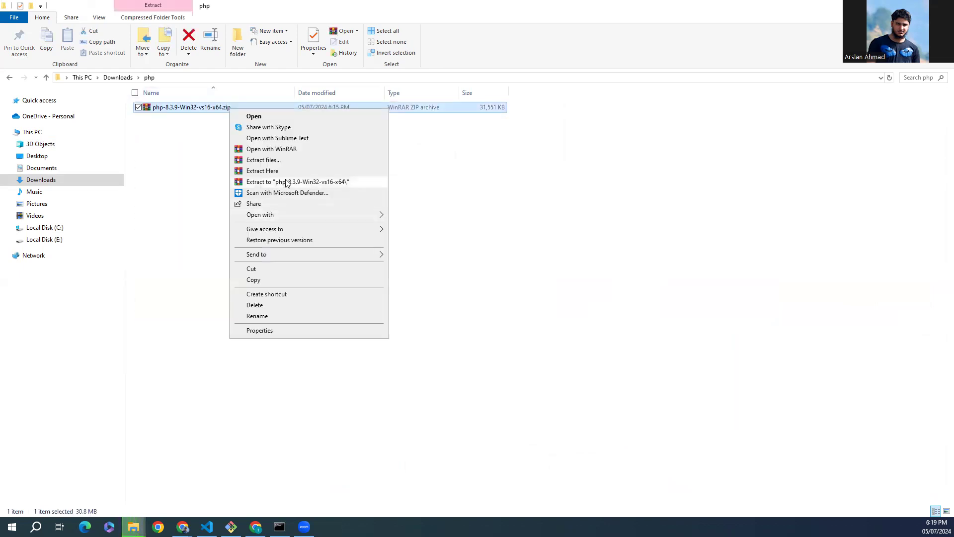
{"action": "left_click", "coordinate": [271, 171]}
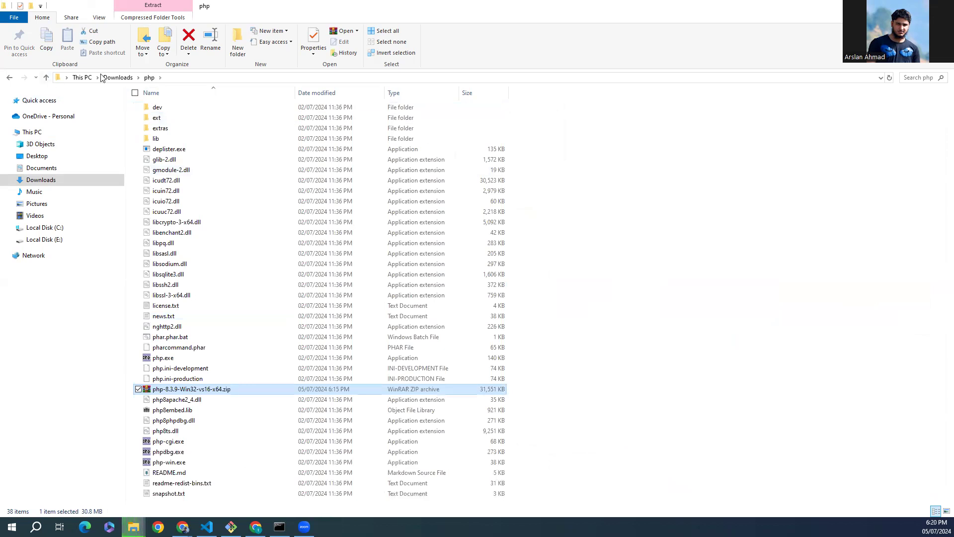
{"action": "left_click", "coordinate": [118, 78]}
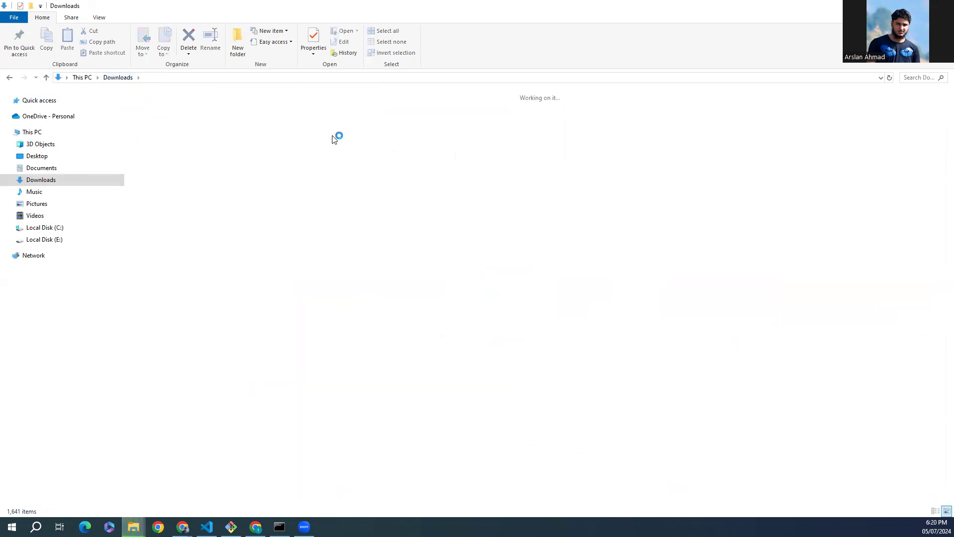
Step: Open the extracted php folder and strip the php-8.3.9 prefix from the zip archive's name
{"action": "double_click", "coordinate": [485, 148]}
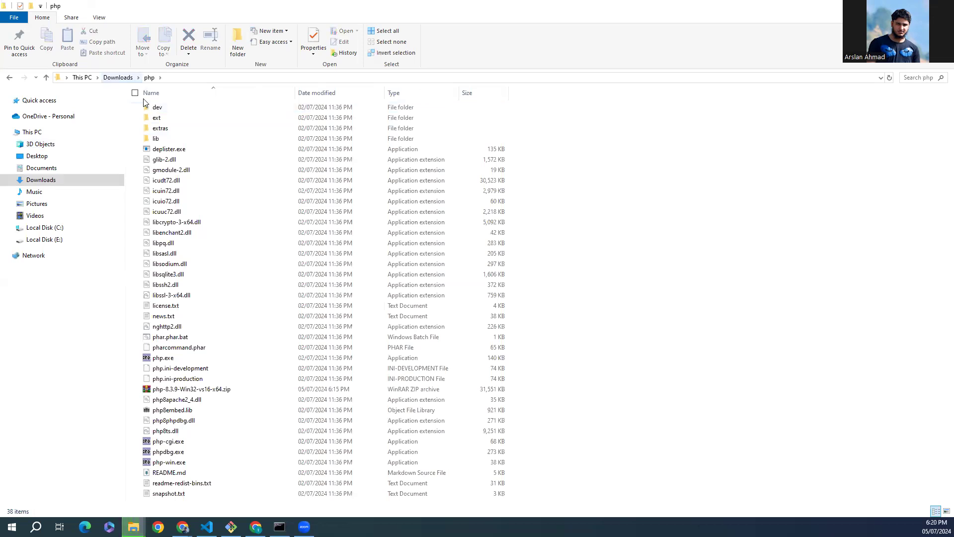
{"action": "right_click", "coordinate": [224, 388]}
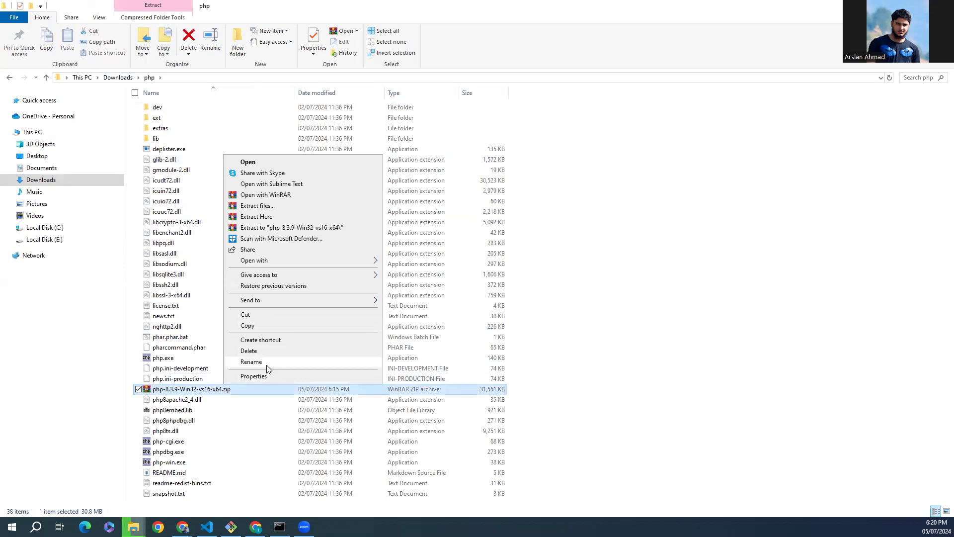
{"action": "left_click", "coordinate": [266, 365]}
{"action": "key", "text": "shift+Right"}
{"action": "key", "text": "shift+Right"}
{"action": "key", "text": "shift+Right"}
{"action": "key", "text": "shift+Right"}
{"action": "key", "text": "shift+Right"}
{"action": "key", "text": "shift+Right"}
{"action": "key", "text": "BackSpace"}
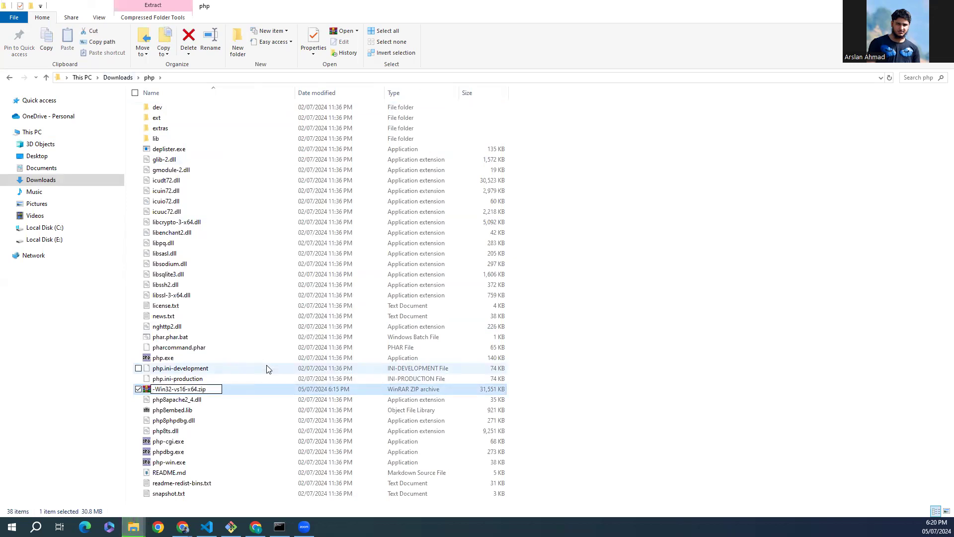
{"action": "key", "text": "Return"}
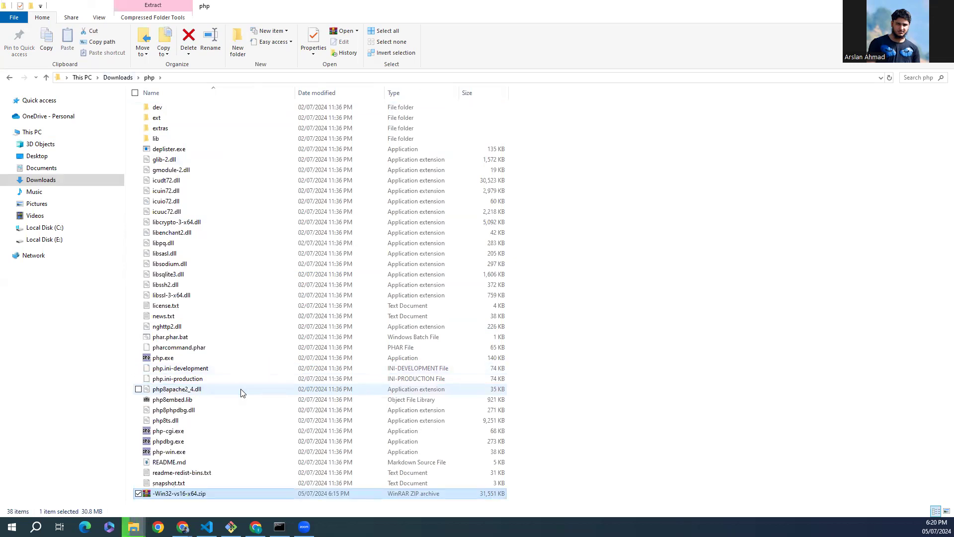
Step: Cancel a second rename of the zip and go back up to Downloads
{"action": "key", "text": "F2"}
{"action": "key", "text": "Escape"}
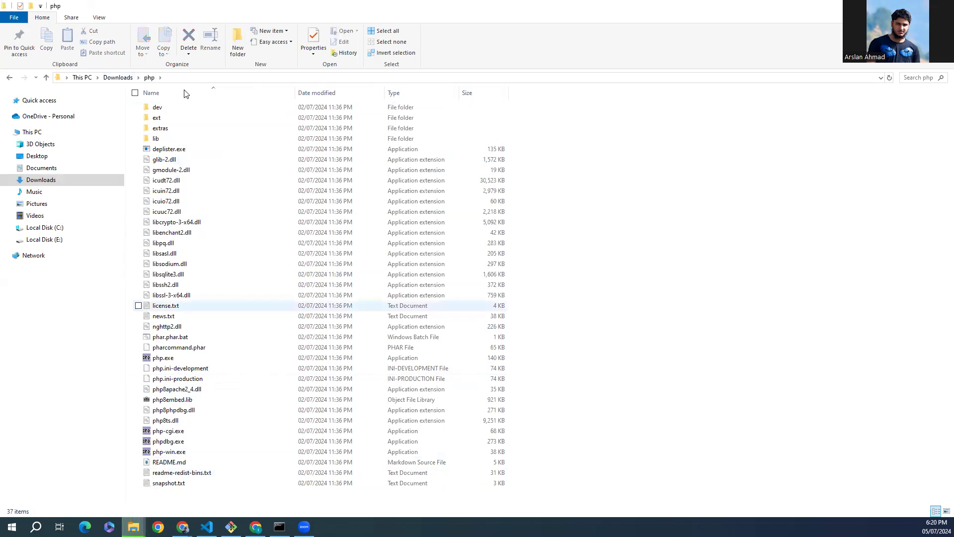
{"action": "left_click", "coordinate": [126, 79]}
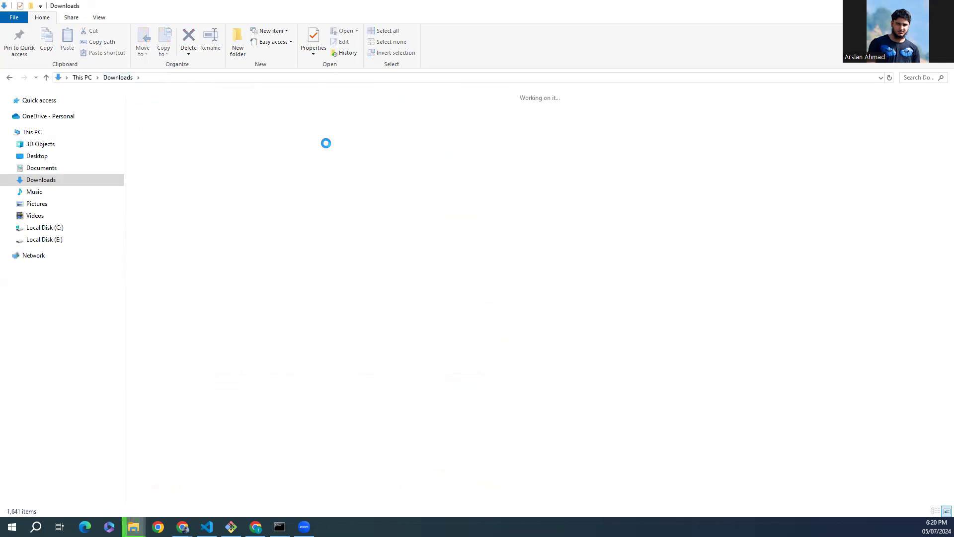
Step: Rename the php folder in Downloads to php-8.3.9 using the pasted name
{"action": "right_click", "coordinate": [469, 144]}
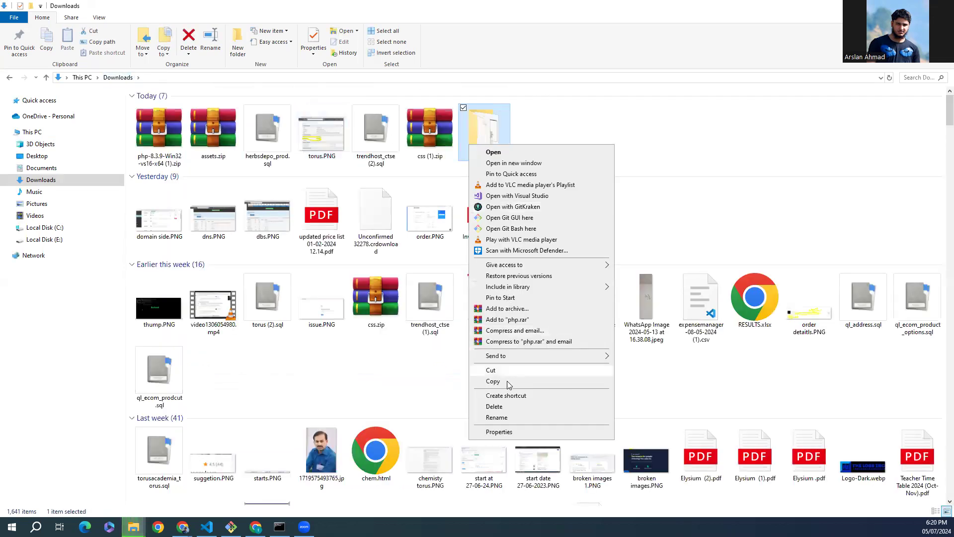
{"action": "left_click", "coordinate": [508, 420]}
{"action": "type", "text": "php-8.3.9"}
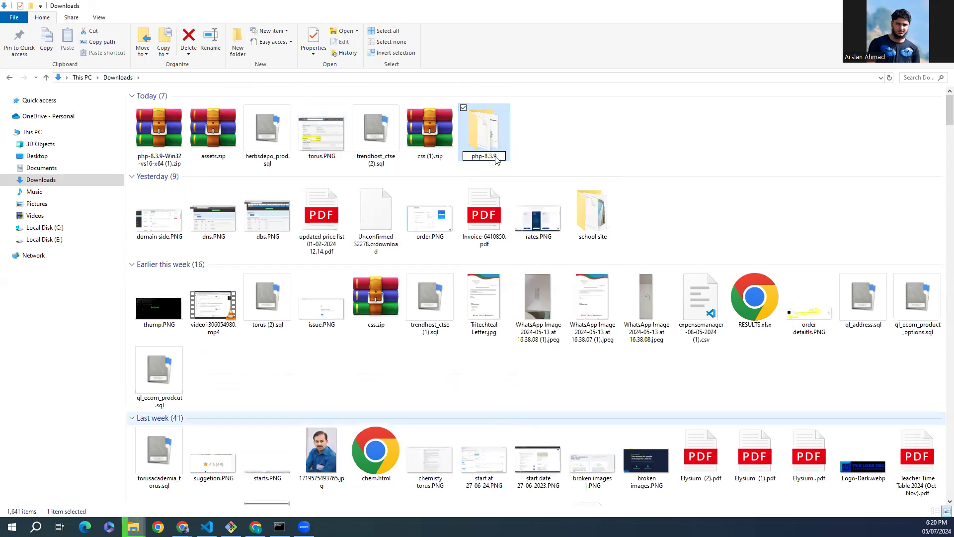
{"action": "key", "text": "Return"}
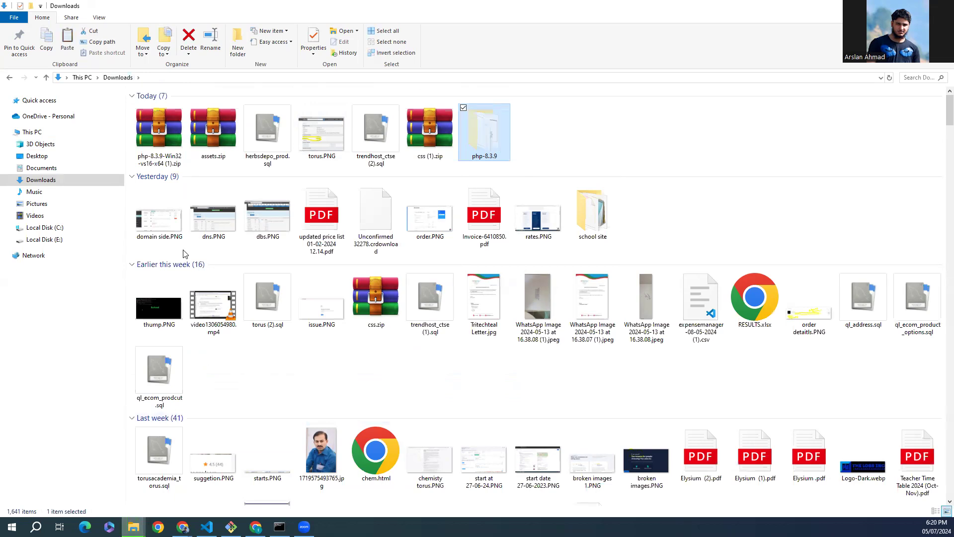
Step: Paste the copied php-8.3.9 folder into the root of Local Disk (C:)
{"action": "left_click", "coordinate": [50, 227]}
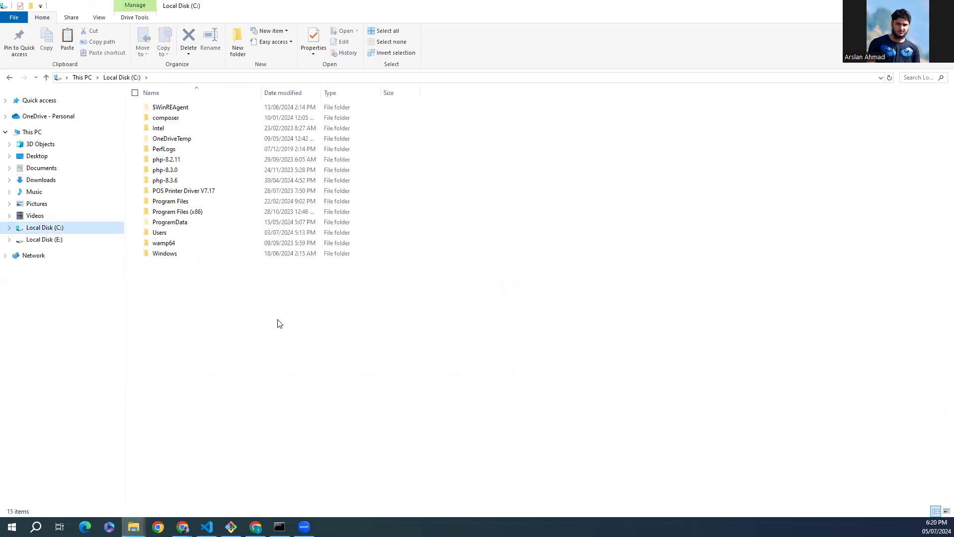
{"action": "key", "text": "ctrl+v"}
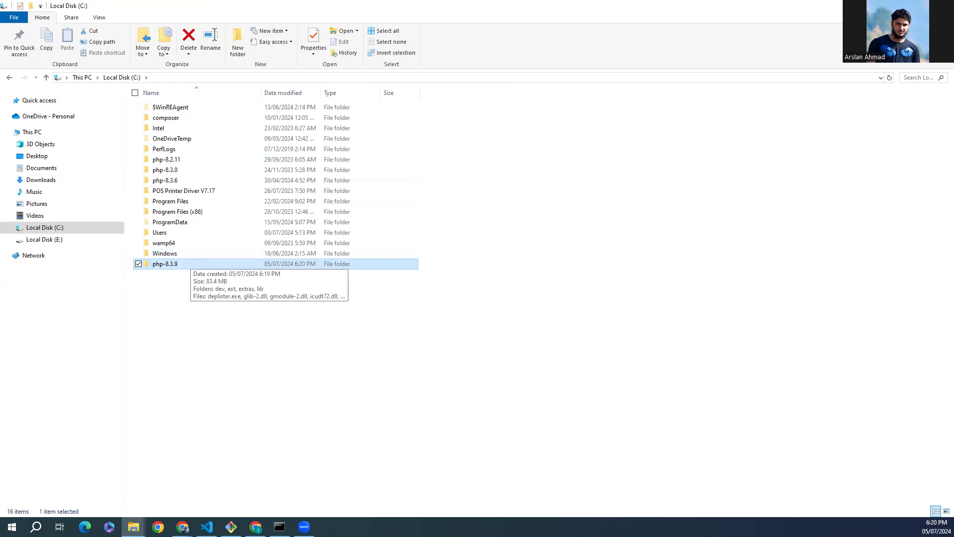
{"action": "left_click", "coordinate": [279, 526]}
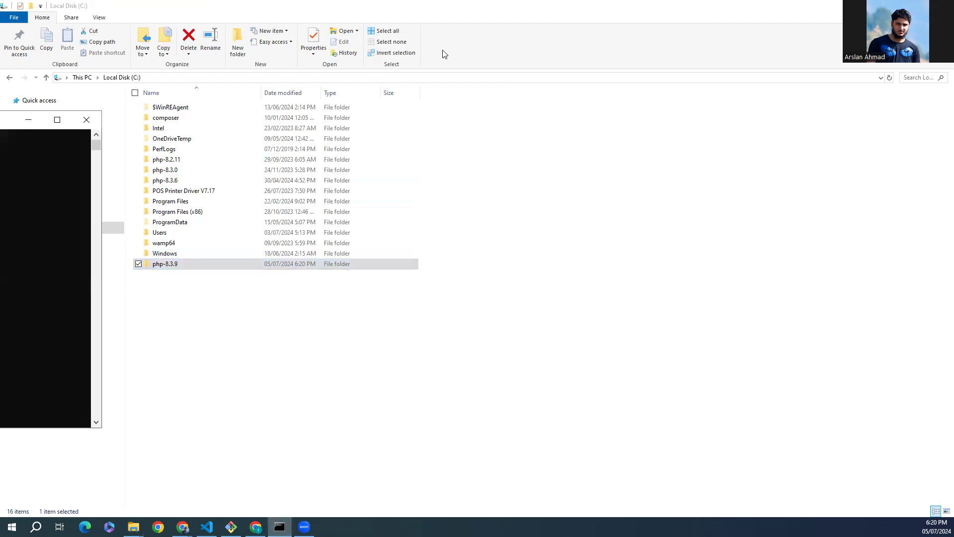
{"action": "left_click_drag", "start_coordinate": [443, 48], "coordinate": [594, 79]}
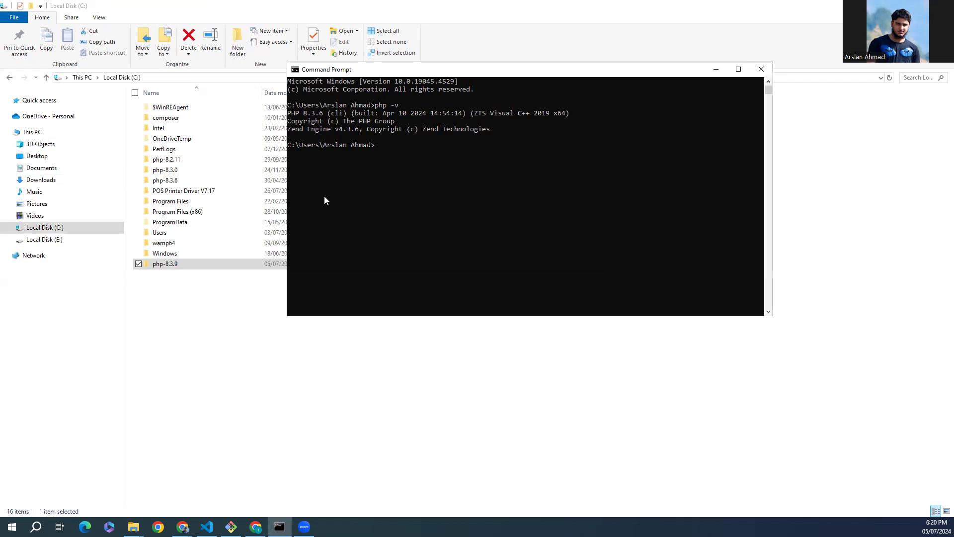
{"action": "left_click", "coordinate": [716, 70]}
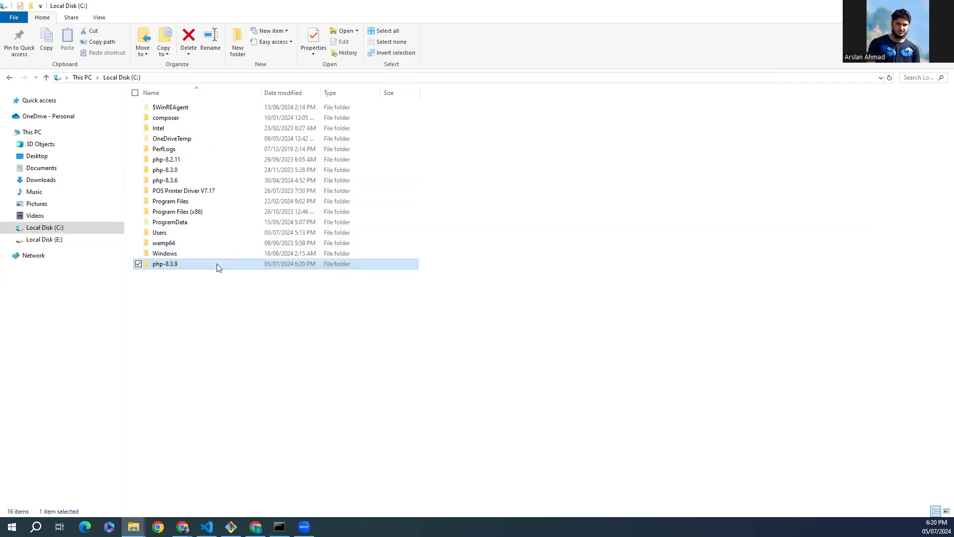
Step: Open php-8.3.9 on drive C and reveal its full path C:\php-8.3.9 in the address bar
{"action": "double_click", "coordinate": [217, 268]}
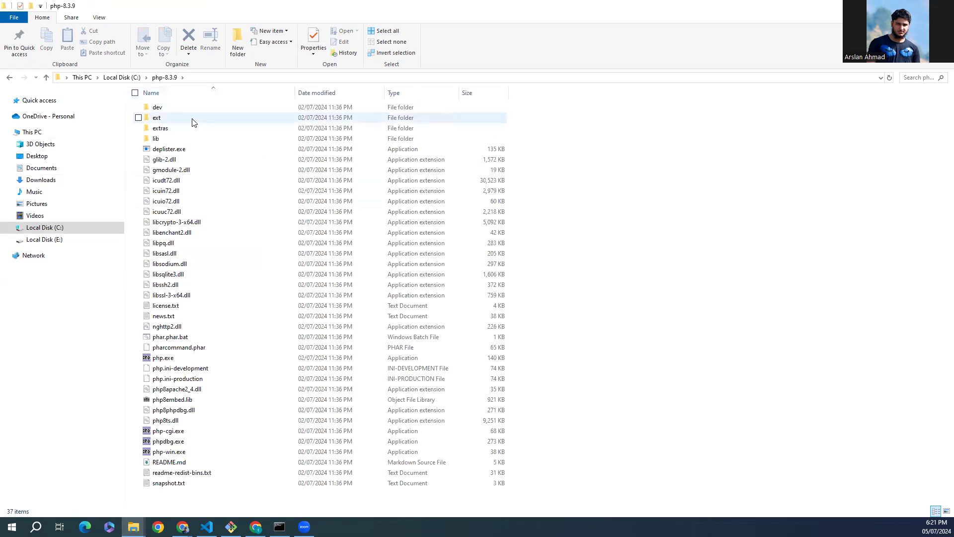
{"action": "left_click", "coordinate": [268, 75]}
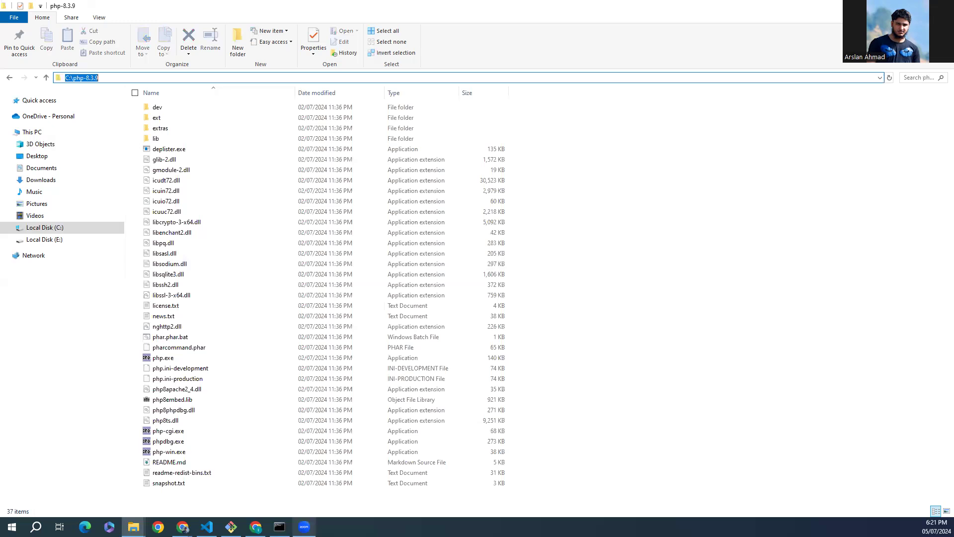
{"action": "key", "text": "Escape"}
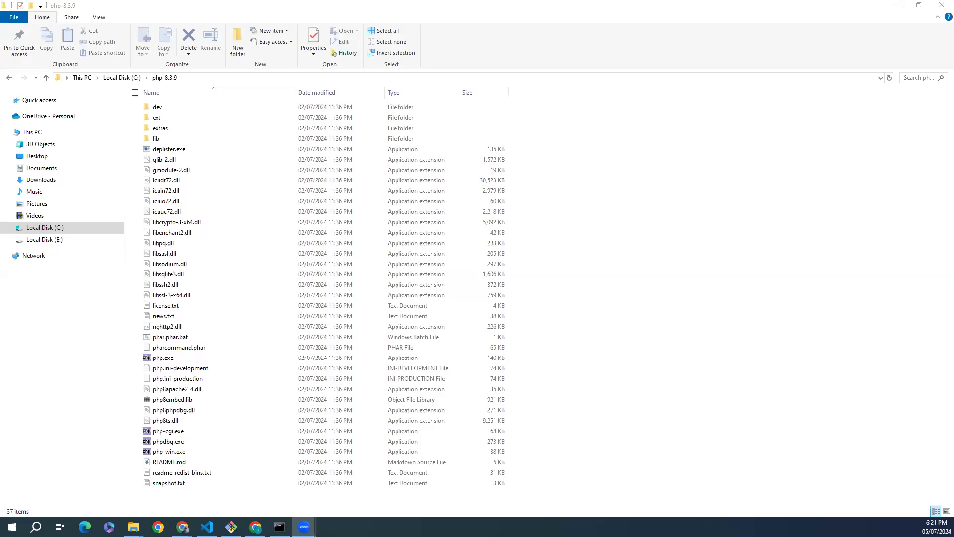
{"action": "left_click", "coordinate": [309, 75]}
{"action": "key", "text": "ctrl+c"}
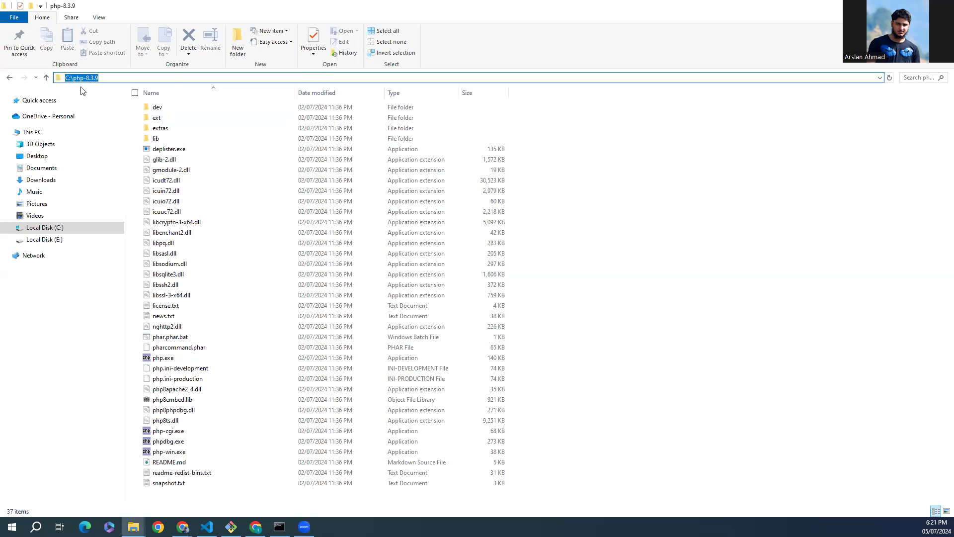
{"action": "left_click", "coordinate": [36, 527]}
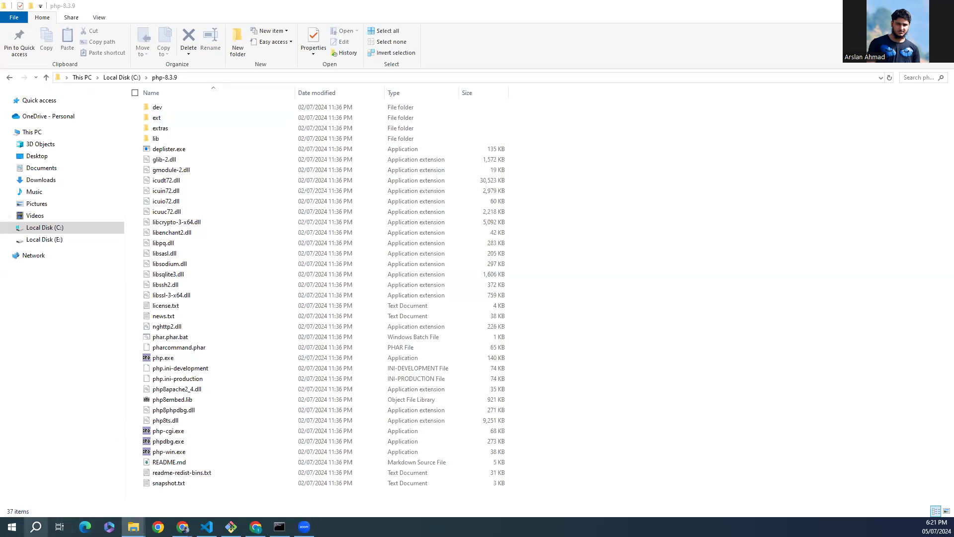
Step: Search env to reach Environment Variables and open the system Path variable for editing
{"action": "type", "text": "env"}
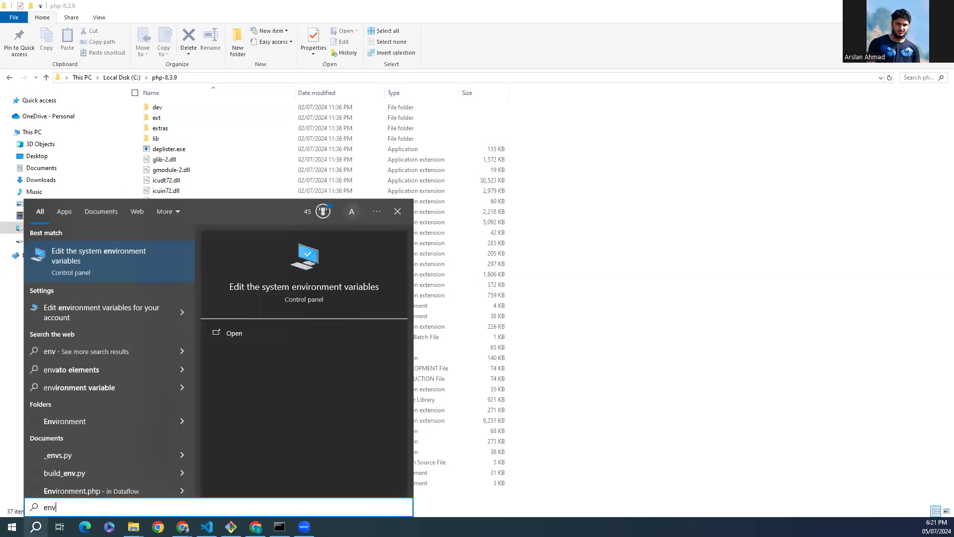
{"action": "left_click", "coordinate": [99, 266]}
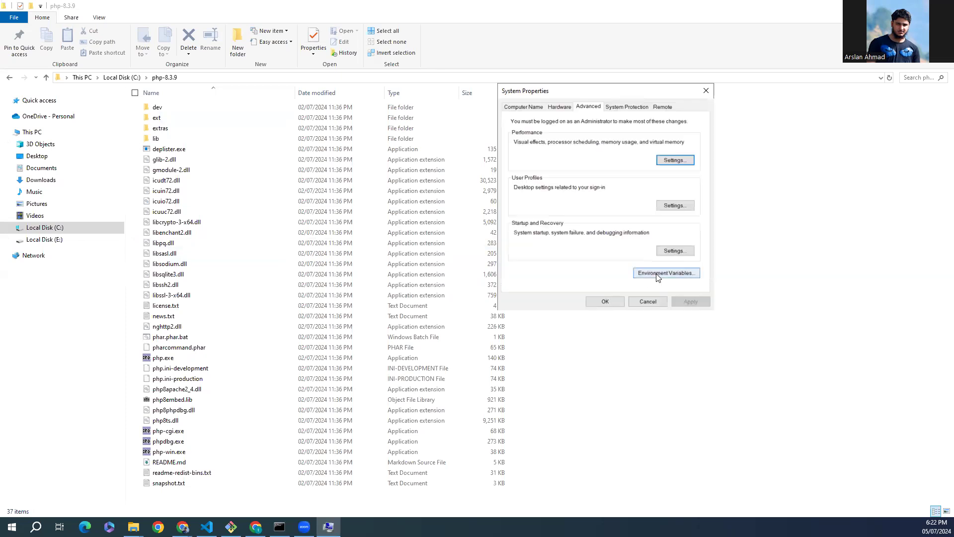
{"action": "left_click", "coordinate": [658, 275]}
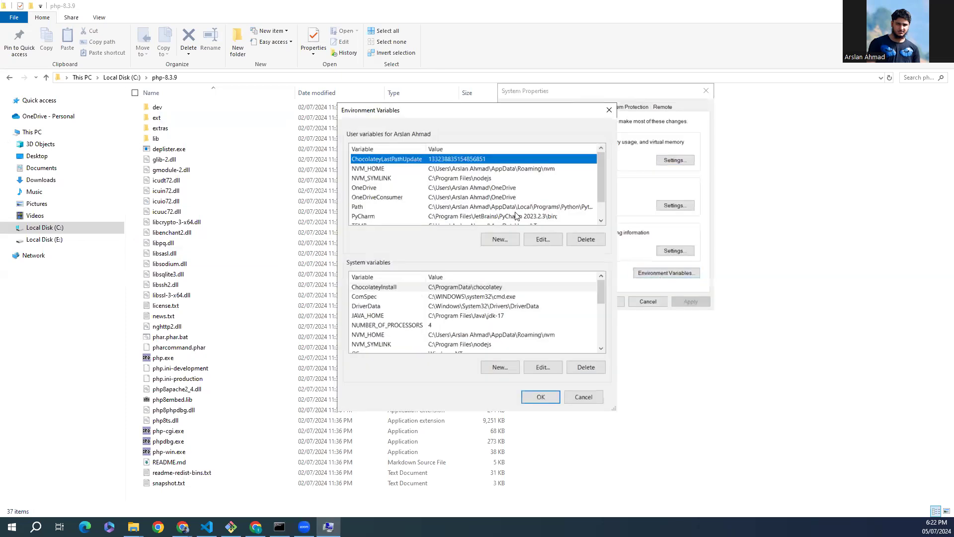
{"action": "scroll", "coordinate": [446, 320], "scroll_direction": "down", "scroll_amount": 3}
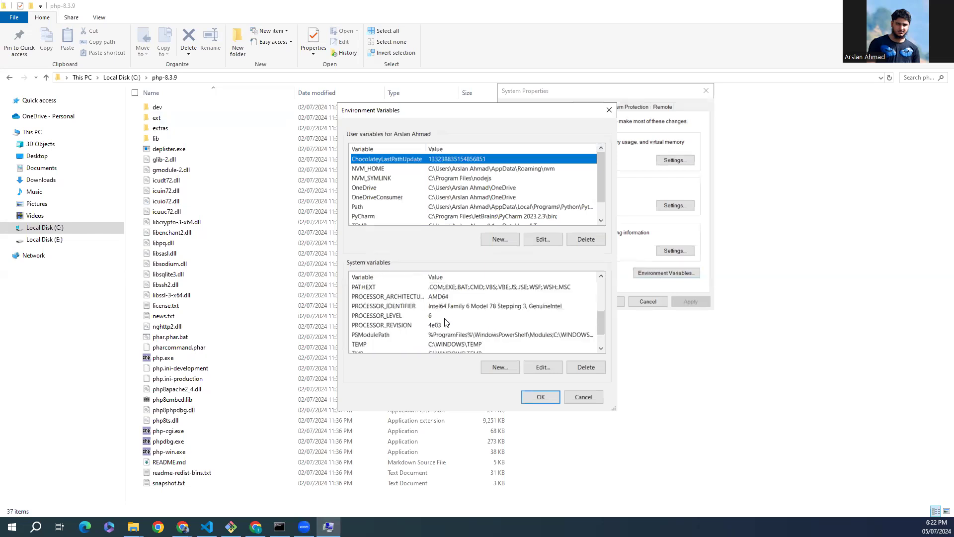
{"action": "scroll", "coordinate": [447, 308], "scroll_direction": "up", "scroll_amount": 1}
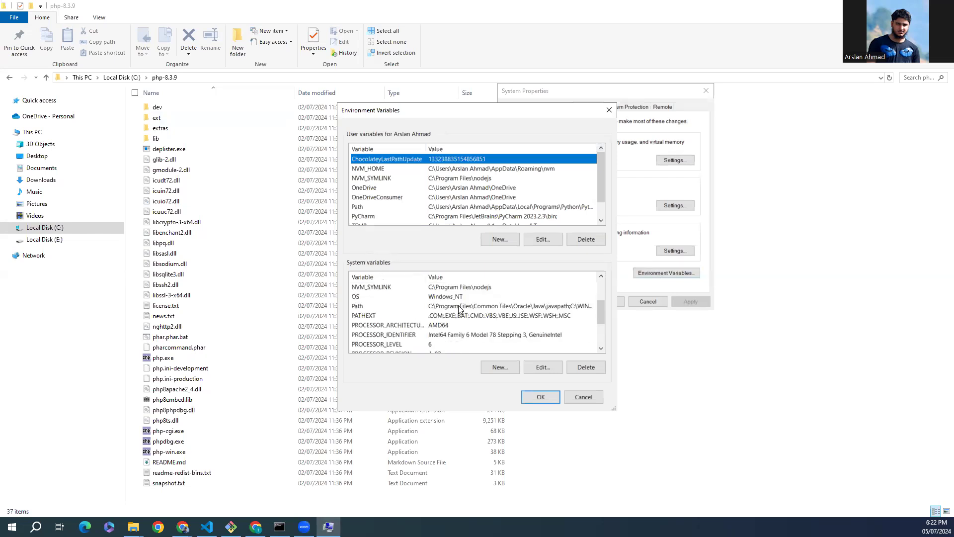
{"action": "left_click", "coordinate": [487, 307]}
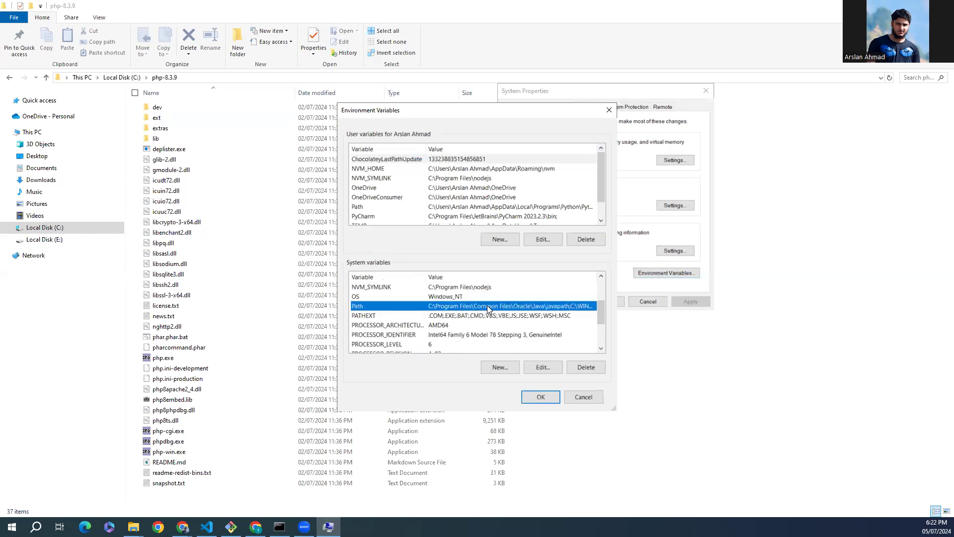
{"action": "double_click", "coordinate": [520, 305]}
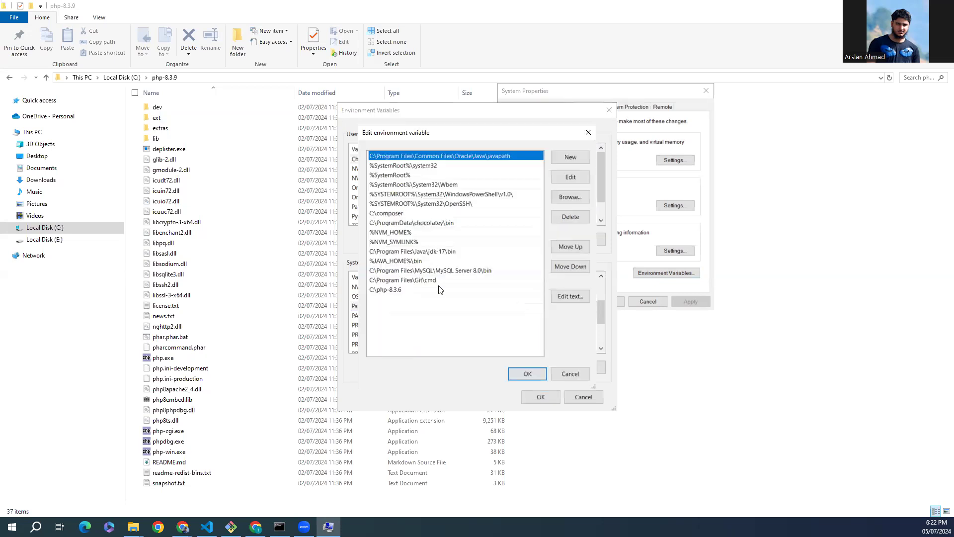
Step: Add C:\php-8.3.9 to Path, delete the old C:\php-8.3.6 entry, and confirm
{"action": "left_click", "coordinate": [569, 156]}
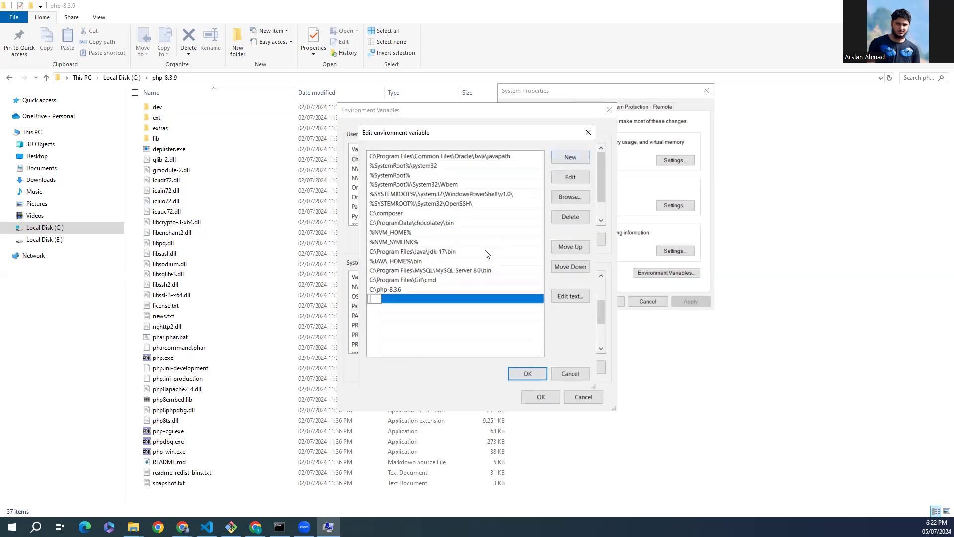
{"action": "key", "text": "ctrl+v"}
{"action": "left_click", "coordinate": [476, 327]}
{"action": "left_click", "coordinate": [427, 291]}
{"action": "key", "text": "Delete"}
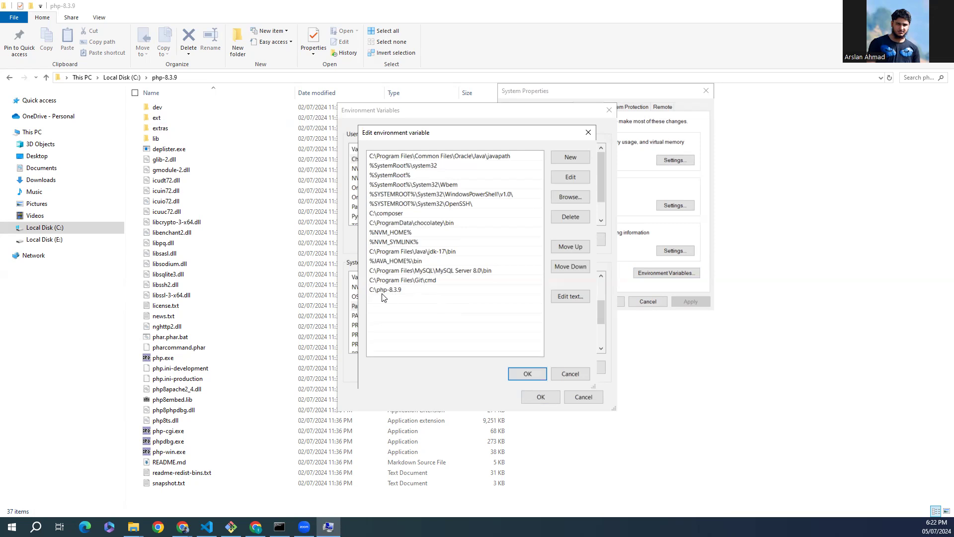
{"action": "left_click", "coordinate": [524, 373]}
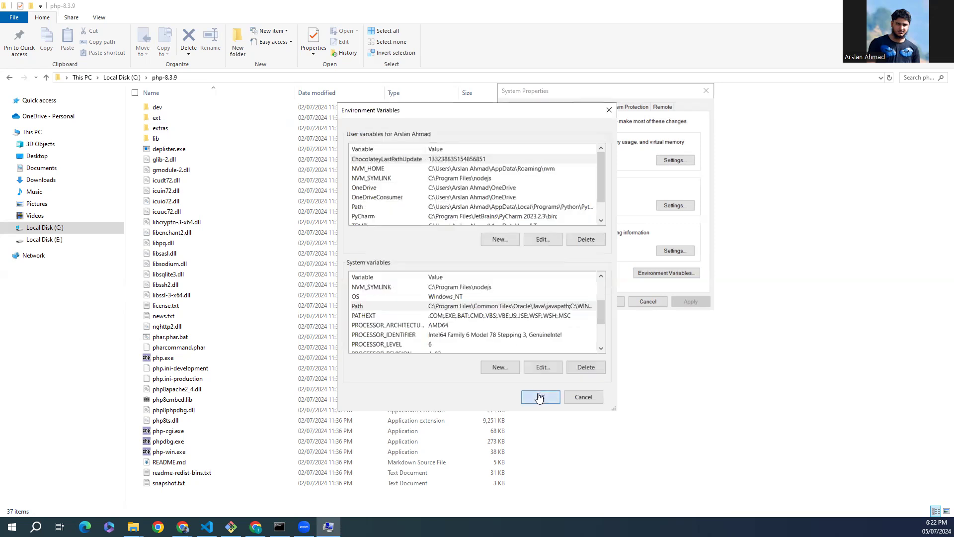
Step: Close the Environment Variables and System Properties dialogs and the old Command Prompt
{"action": "left_click", "coordinate": [540, 396]}
{"action": "left_click", "coordinate": [603, 301]}
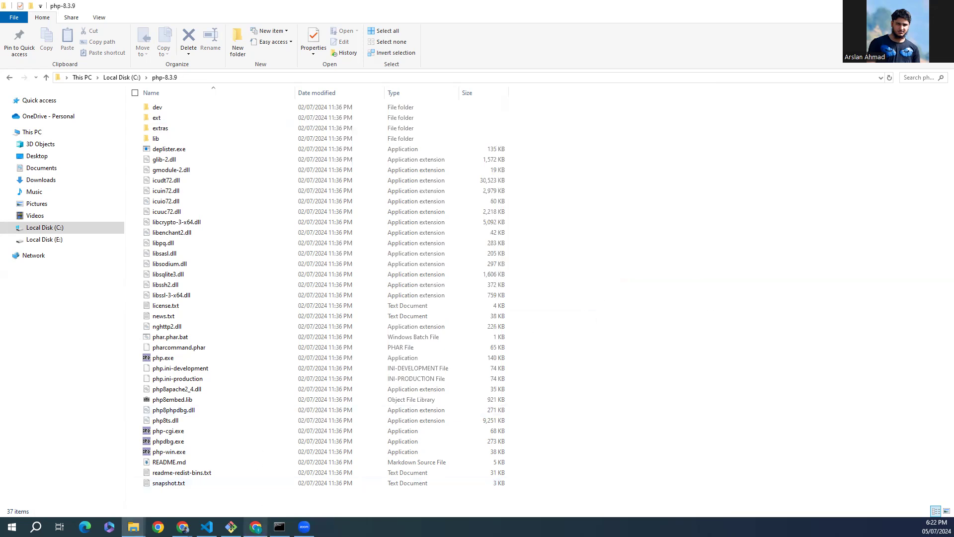
{"action": "left_click", "coordinate": [279, 526]}
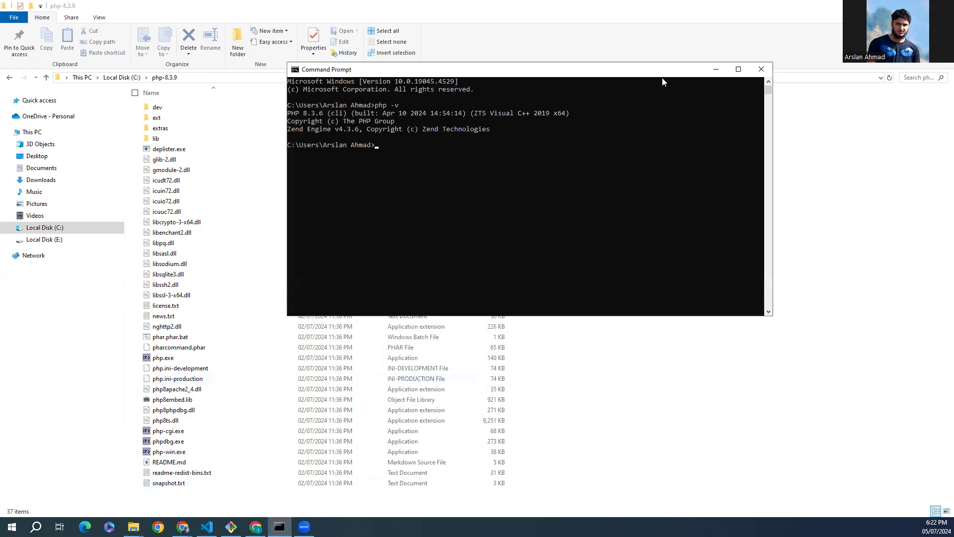
{"action": "left_click", "coordinate": [754, 71]}
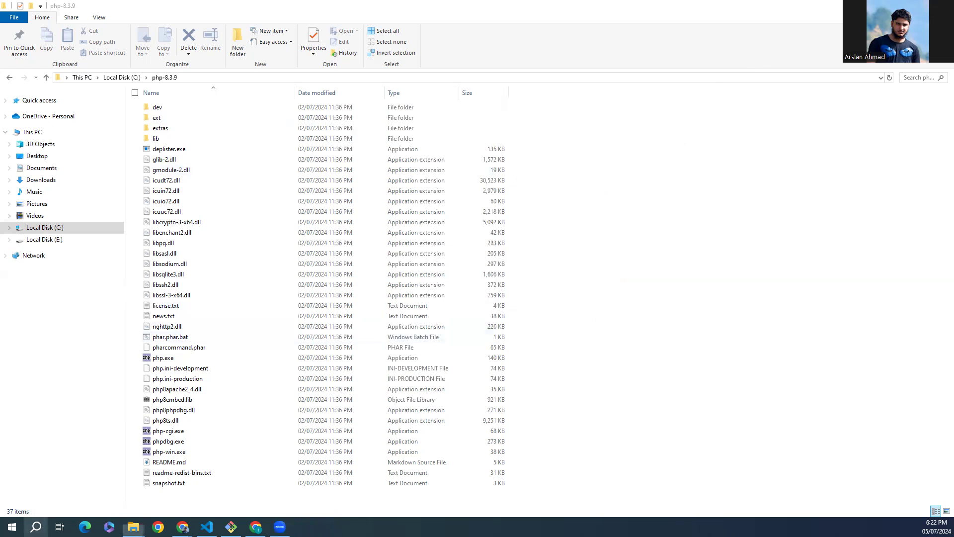
Step: In a fresh Command Prompt, run php -v to confirm PHP 8.3.9, then minimize it
{"action": "left_click", "coordinate": [36, 527]}
{"action": "type", "text": "cm"}
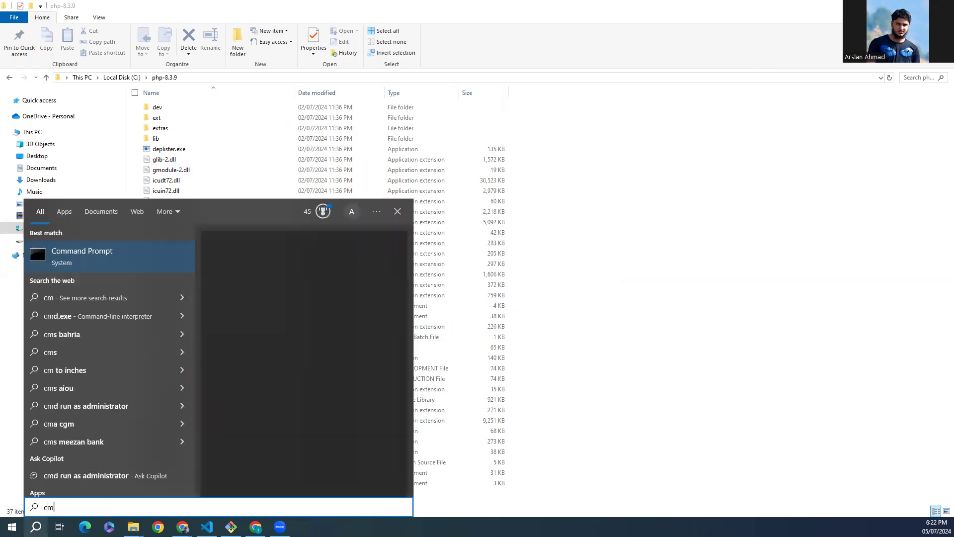
{"action": "type", "text": "d"}
{"action": "key", "text": "Return"}
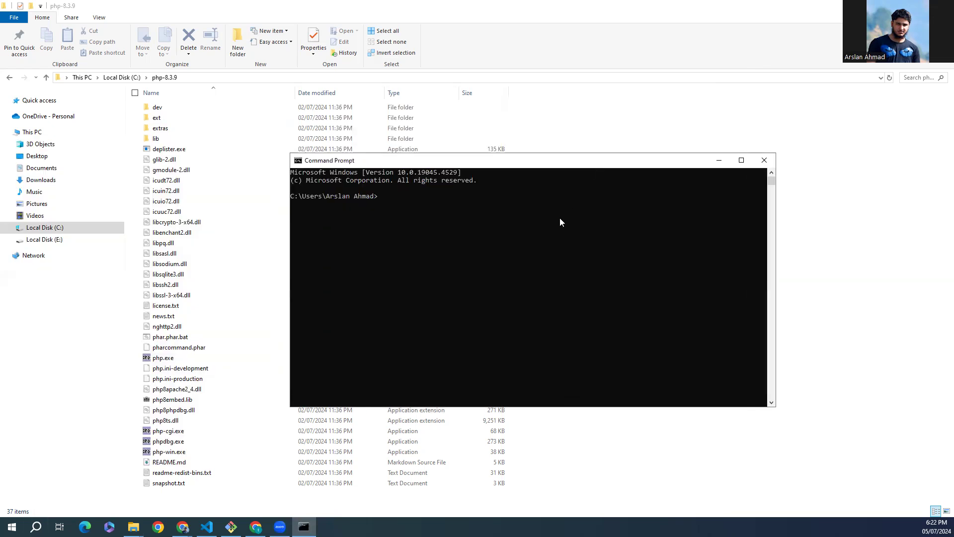
{"action": "left_click", "coordinate": [559, 222]}
{"action": "type", "text": "php -v"}
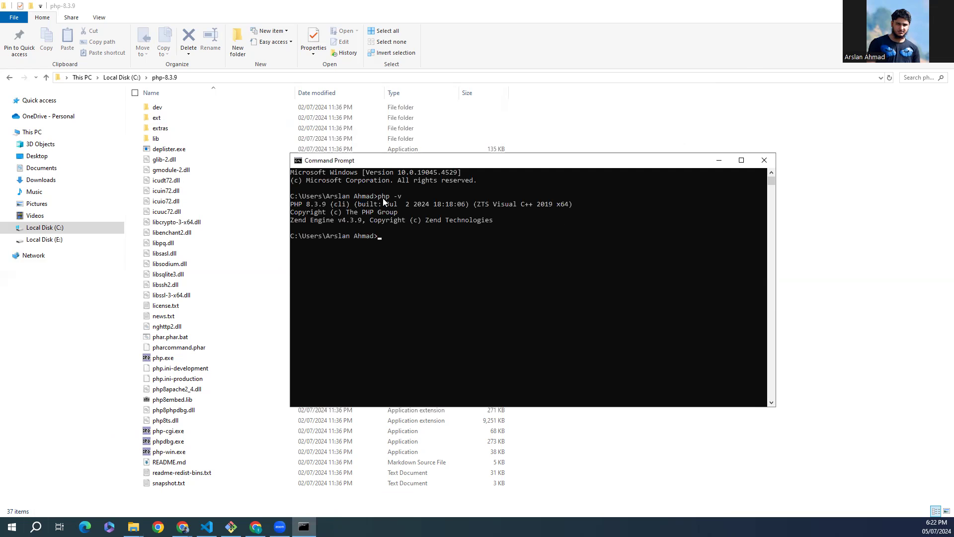
{"action": "left_click_drag", "start_coordinate": [291, 206], "coordinate": [317, 206]}
{"action": "left_click", "coordinate": [719, 161]}
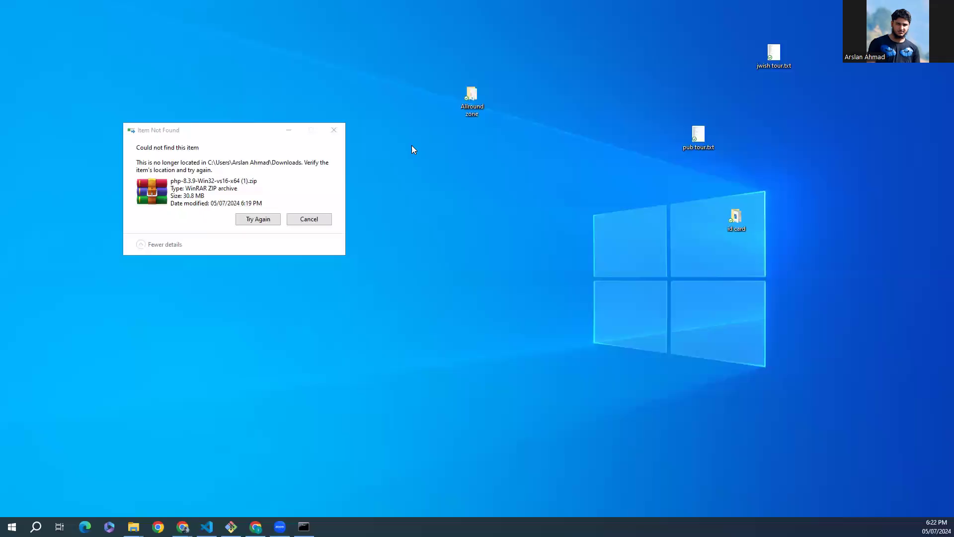
Step: Dismiss the Item Not Found message and create a desktop folder named 'demo code'
{"action": "left_click", "coordinate": [334, 130]}
{"action": "right_click", "coordinate": [407, 227]}
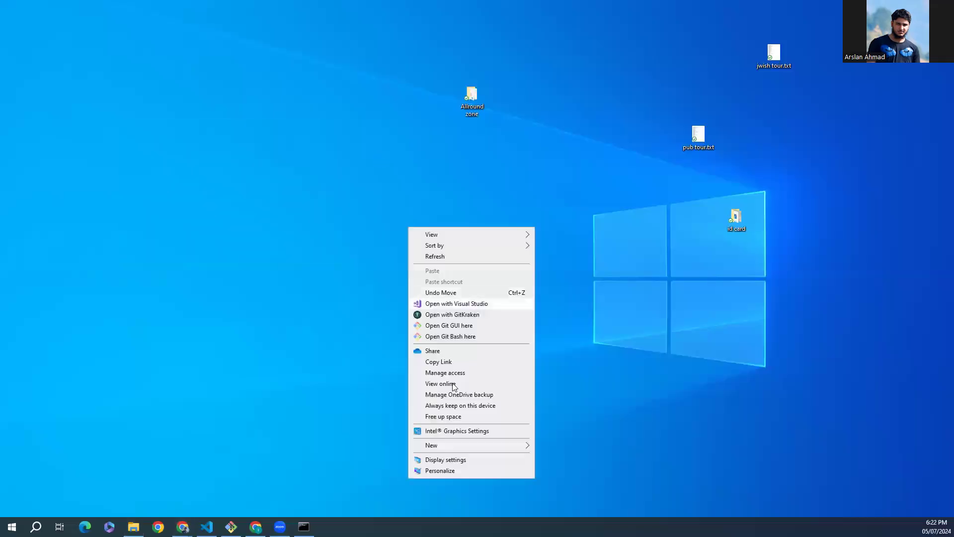
{"action": "mouse_move", "coordinate": [455, 446]}
{"action": "left_click", "coordinate": [559, 447]}
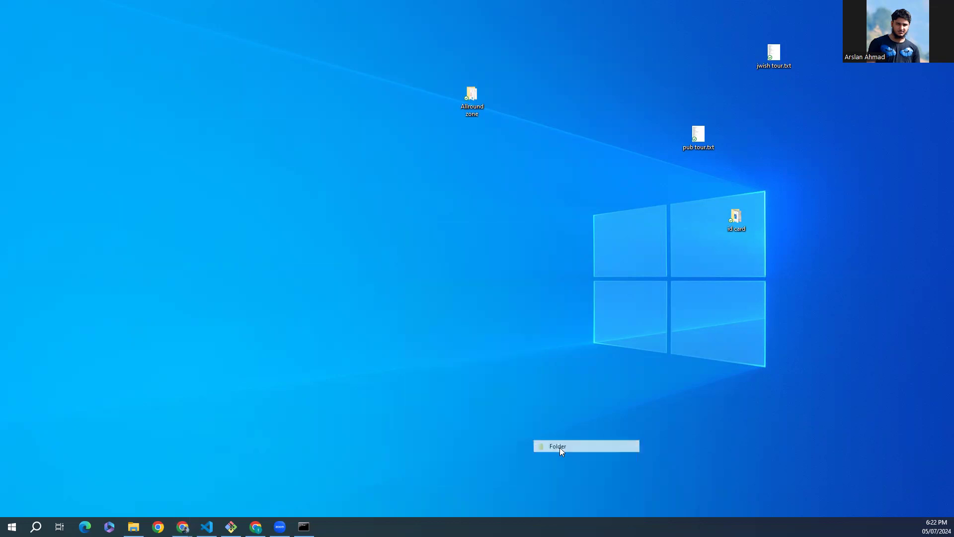
{"action": "type", "text": "demo"}
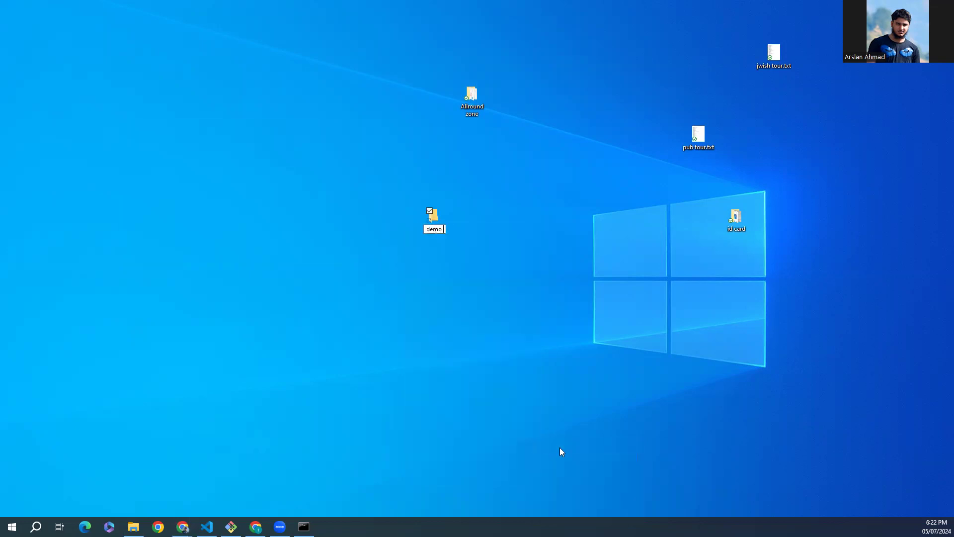
{"action": "type", "text": " code"}
{"action": "key", "text": "Return"}
Step: Open the demo code folder and maximize its window
{"action": "left_click", "coordinate": [481, 240]}
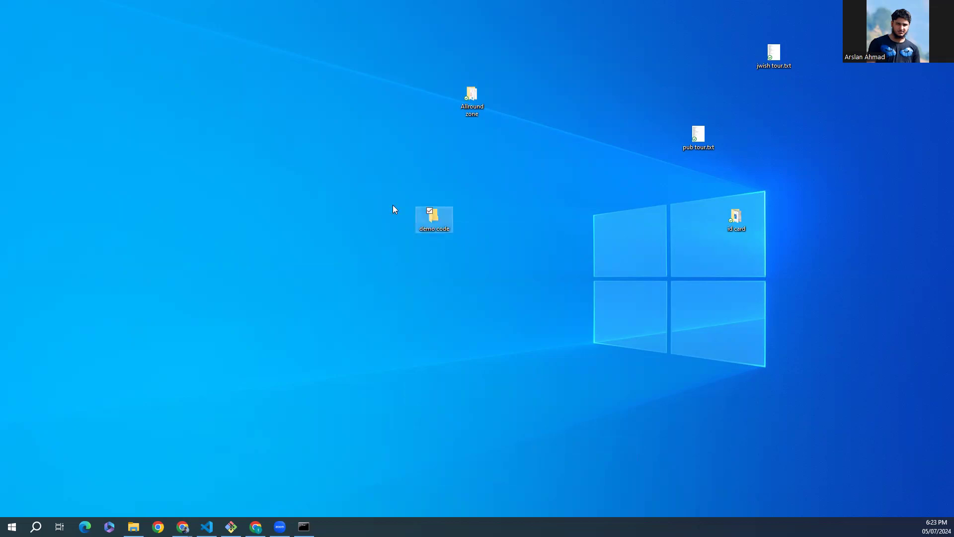
{"action": "double_click", "coordinate": [440, 222]}
{"action": "left_click", "coordinate": [618, 160]}
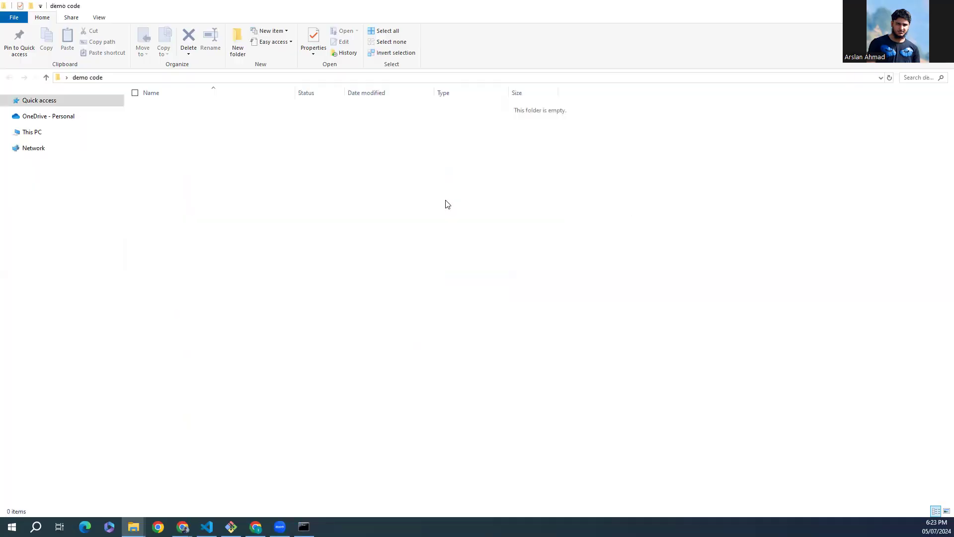
Step: Create a new text document in demo code and rename it to index.php, accepting the extension change
{"action": "right_click", "coordinate": [447, 201]}
{"action": "mouse_move", "coordinate": [494, 432]}
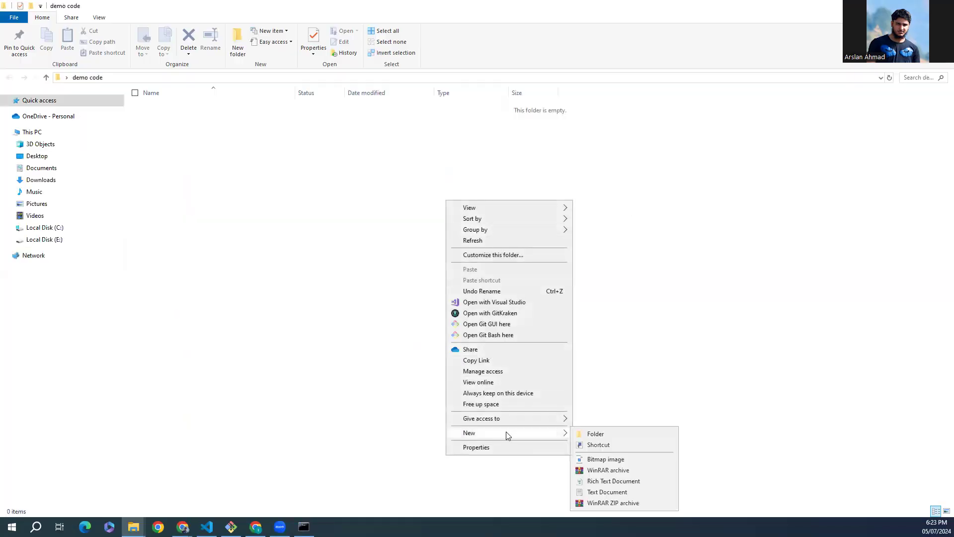
{"action": "left_click", "coordinate": [607, 493]}
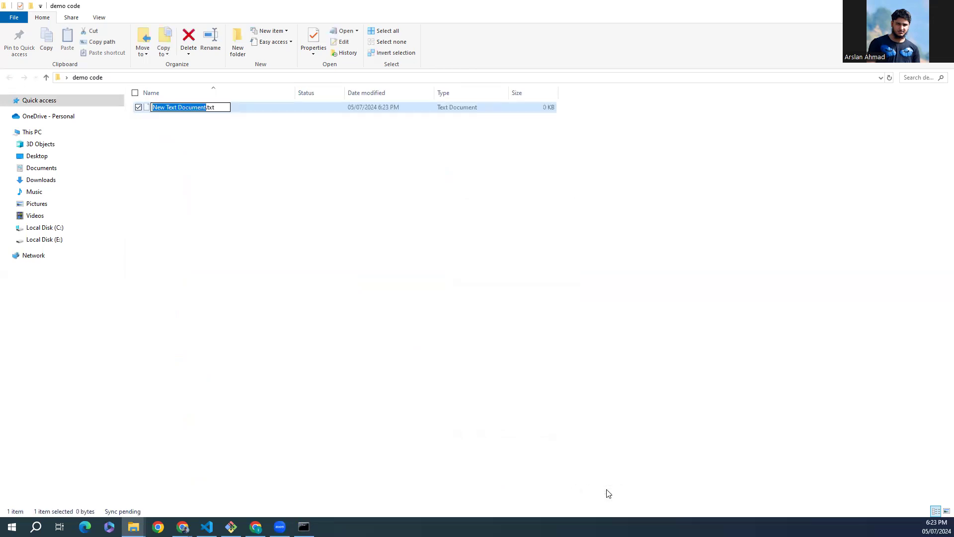
{"action": "type", "text": "inde"}
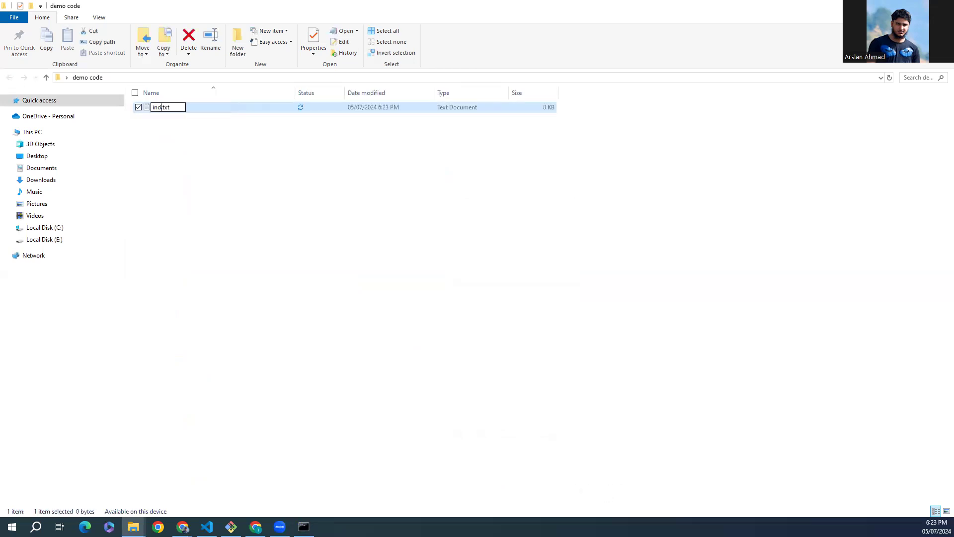
{"action": "type", "text": "c"}
{"action": "key", "text": "BackSpace"}
{"action": "key", "text": "BackSpace"}
{"action": "key", "text": "BackSpace"}
{"action": "type", "text": "php"}
{"action": "key", "text": "Return"}
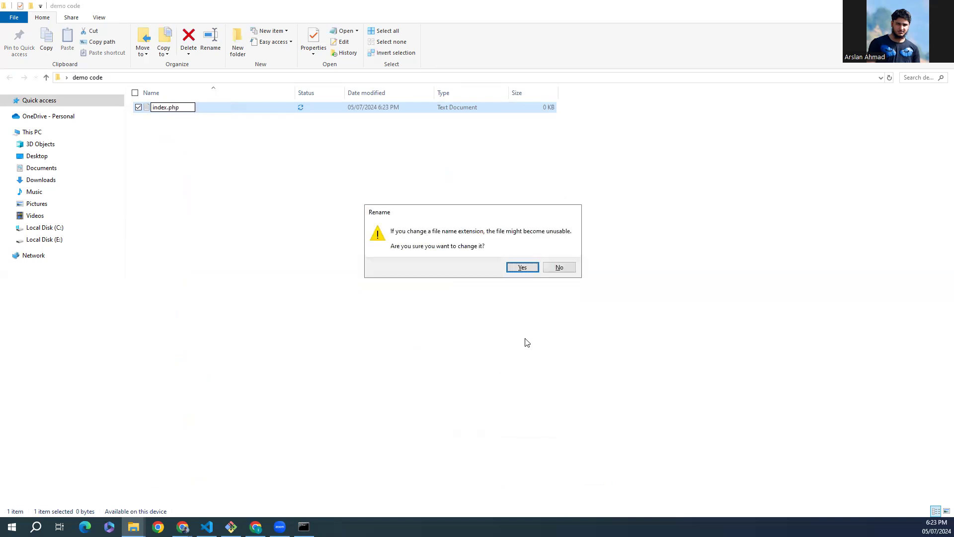
{"action": "left_click", "coordinate": [519, 266]}
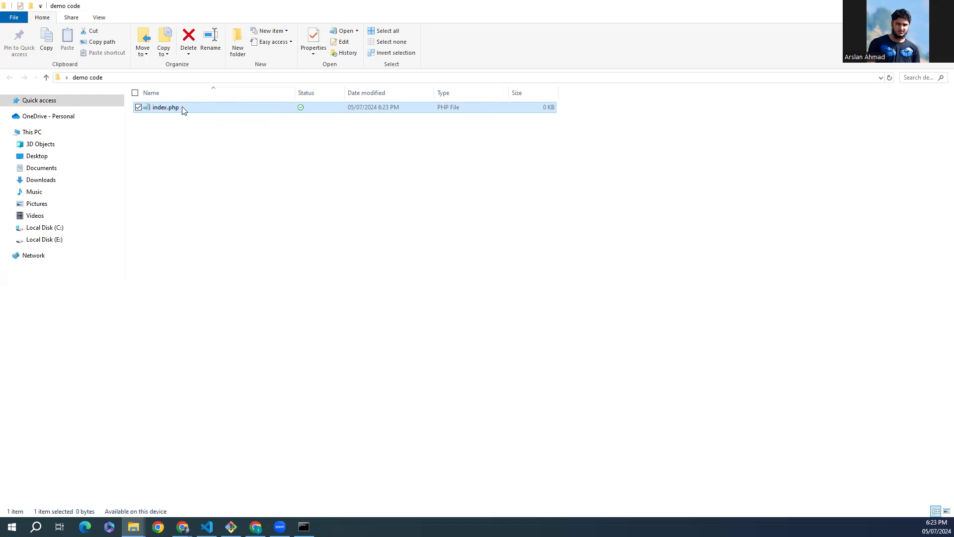
Step: Check the View options, deselect index.php, and bring up its context menu
{"action": "left_click", "coordinate": [102, 19]}
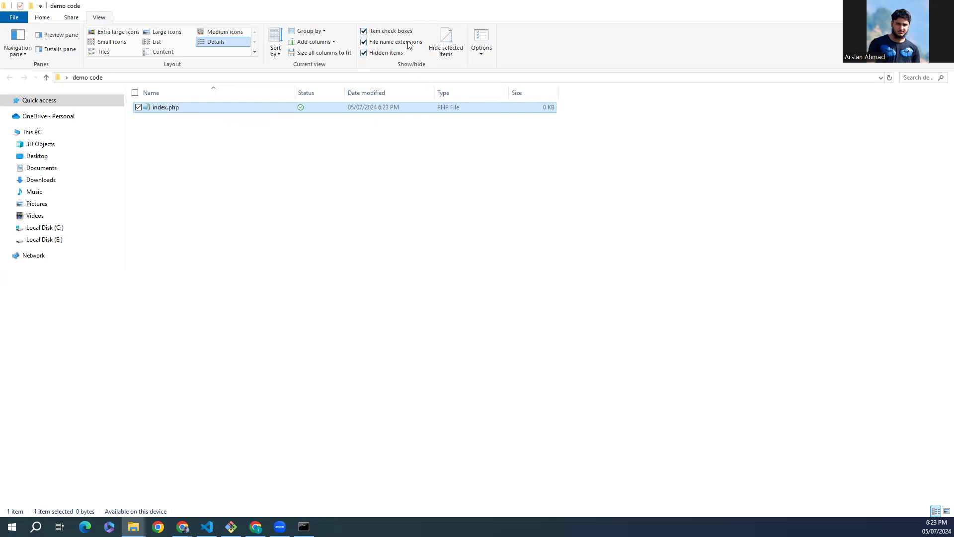
{"action": "left_click", "coordinate": [207, 174]}
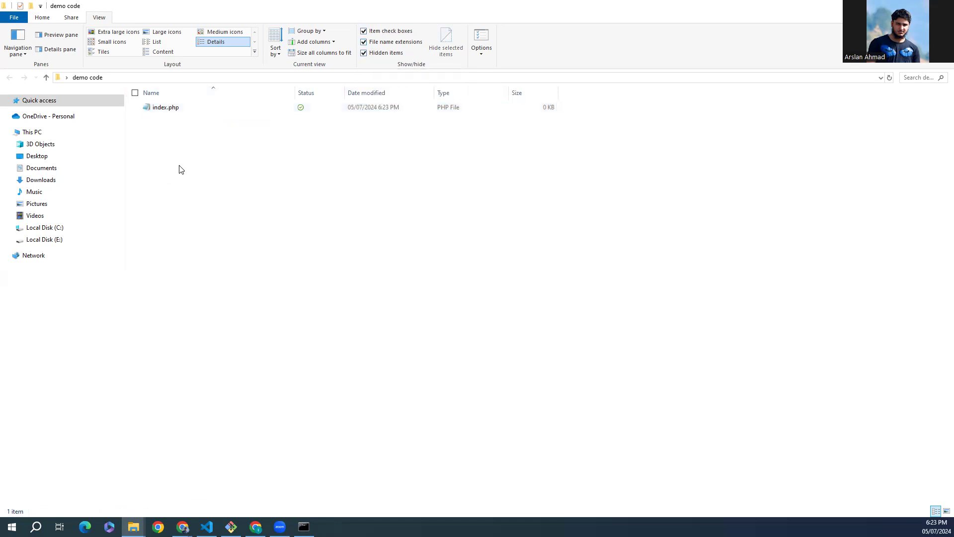
{"action": "right_click", "coordinate": [188, 180]}
Step: Write <?php and echo "Hello Allround zone" into index.php and save it
{"action": "left_click", "coordinate": [175, 109]}
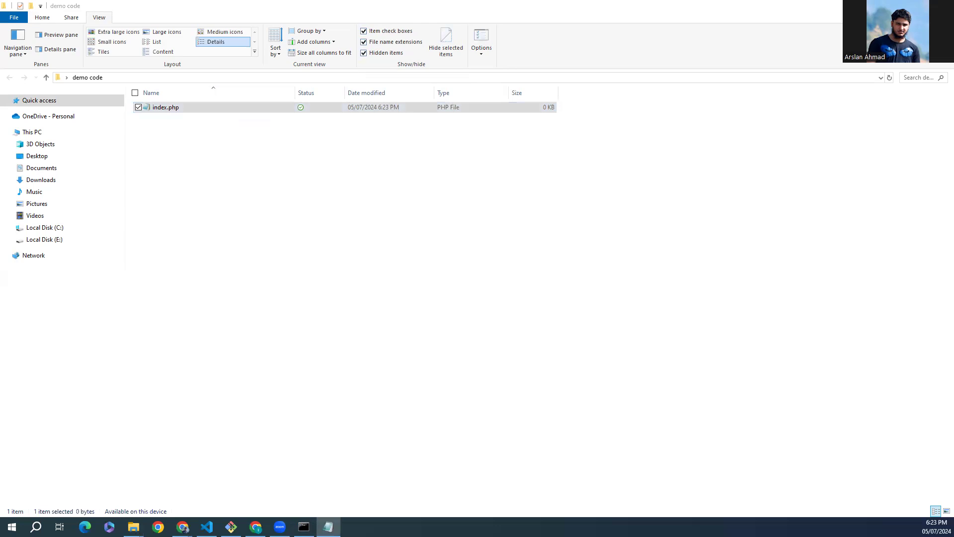
{"action": "type", "text": "<?p"}
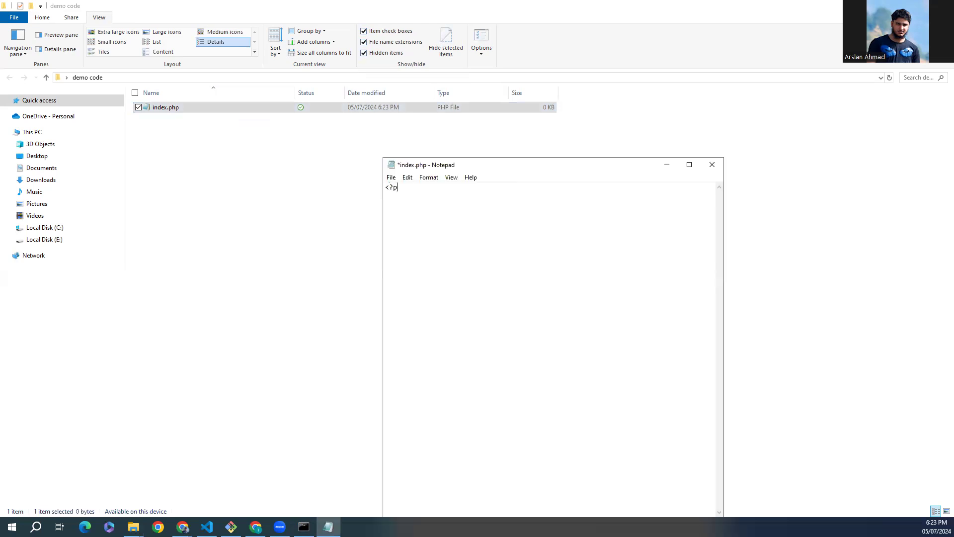
{"action": "type", "text": "hp"}
{"action": "key", "text": "Return"}
{"action": "key", "text": "Return"}
{"action": "key", "text": "Up"}
{"action": "type", "text": "echo \"Hello Allround zone"}
{"action": "key", "text": "ctrl+s"}
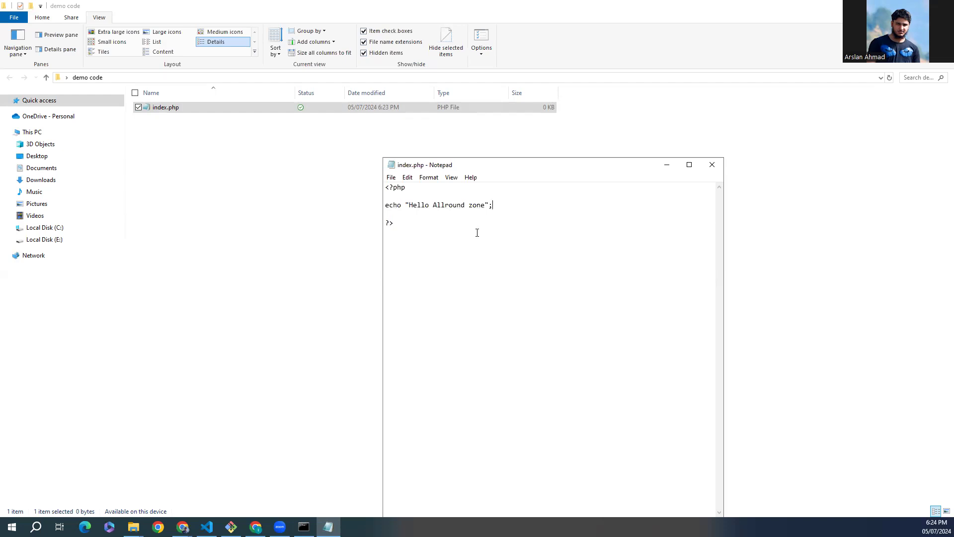
Step: Launch Git Bash from the demo code folder, then switch to the Command Prompt window
{"action": "right_click", "coordinate": [288, 221]}
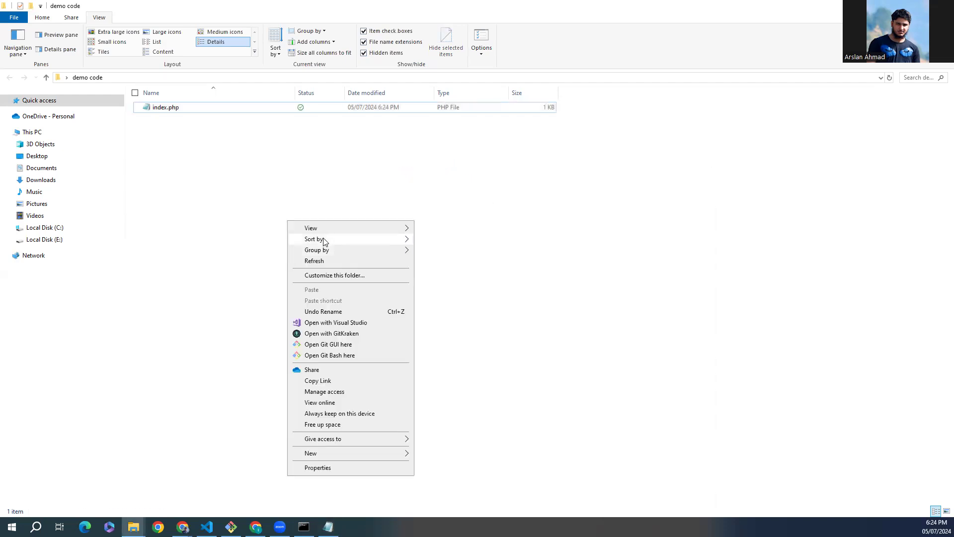
{"action": "left_click", "coordinate": [328, 355]}
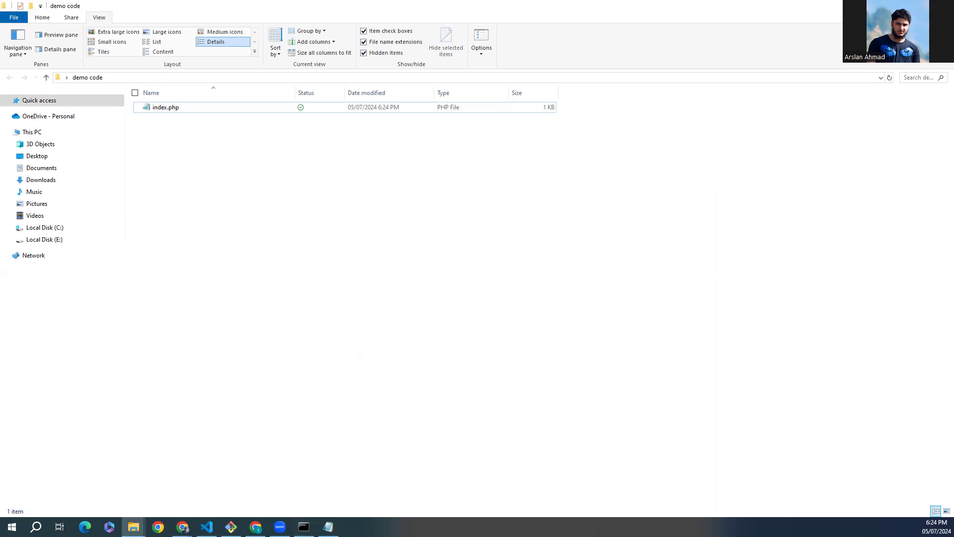
{"action": "left_click", "coordinate": [304, 527]}
Step: In Command Prompt, move up to C:\Users and list its contents with dir
{"action": "type", "text": "cd"}
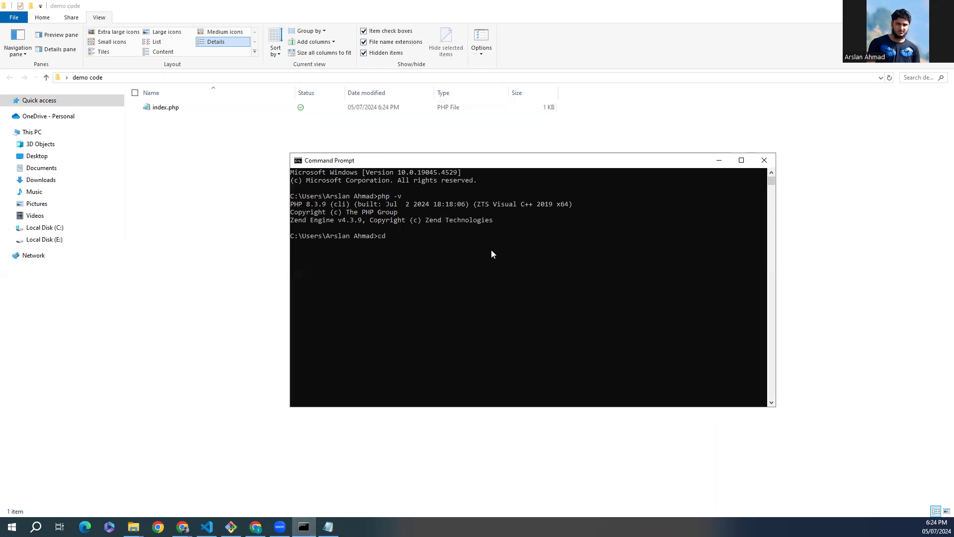
{"action": "type", "text": " .."}
{"action": "key", "text": "Return"}
{"action": "type", "text": "cd,,"}
{"action": "key", "text": "Return"}
{"action": "type", "text": "cd"}
{"action": "key", "text": "BackSpace"}
{"action": "key", "text": "BackSpace"}
{"action": "type", "text": "ls"}
{"action": "key", "text": "Return"}
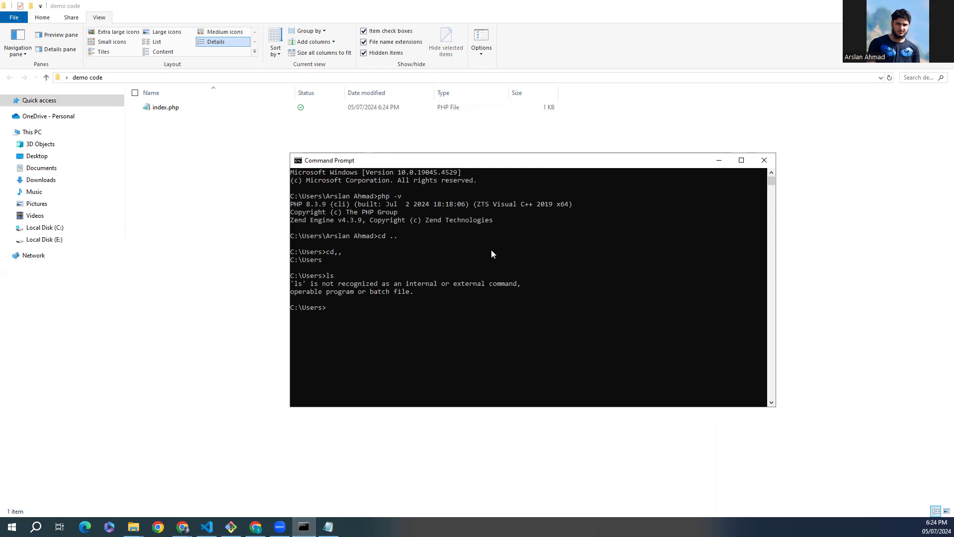
{"action": "type", "text": "dir"}
{"action": "key", "text": "Return"}
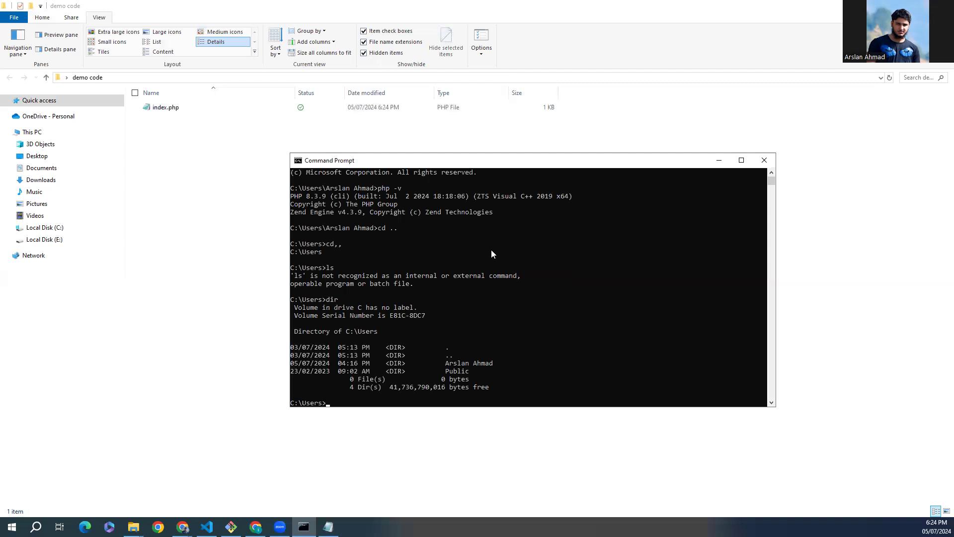
Step: Change into the user's home folder and list its contents with dir
{"action": "type", "text": "cd ars"}
{"action": "key", "text": "Tab"}
{"action": "key", "text": "Return"}
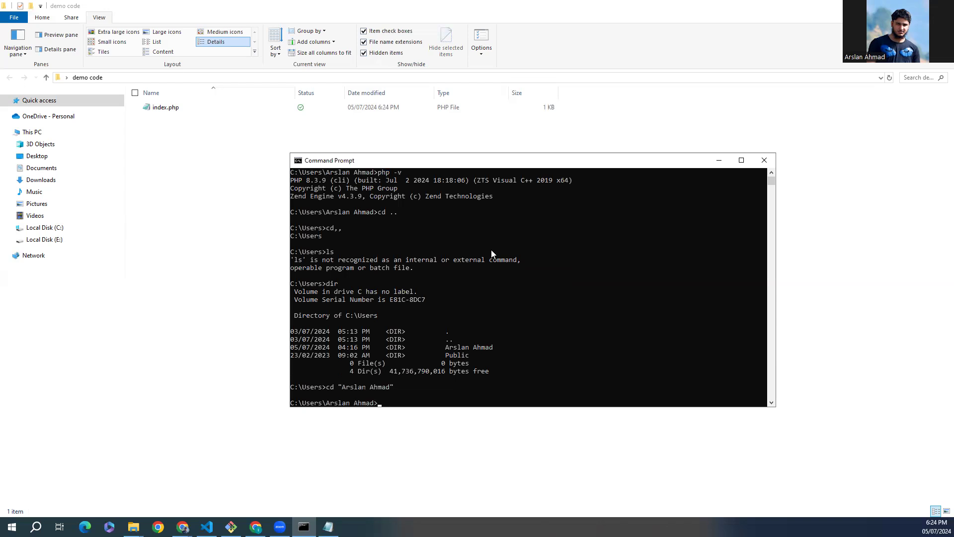
{"action": "type", "text": "dir"}
{"action": "key", "text": "Return"}
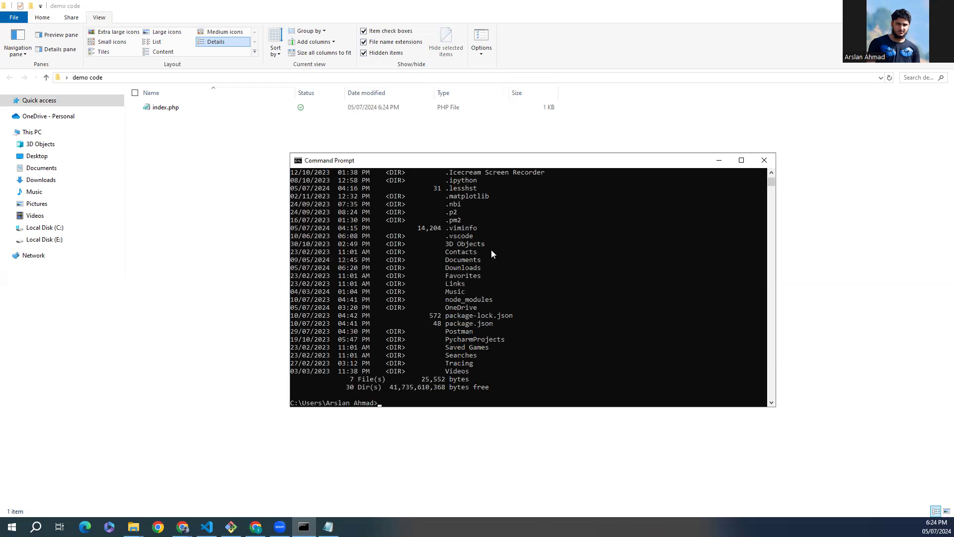
Step: Attempt a cd into the Desktop folder while scrolling through the console output
{"action": "type", "text": "CD DE"}
{"action": "key", "text": "Tab"}
{"action": "scroll", "coordinate": [631, 266], "scroll_direction": "up", "scroll_amount": 2}
{"action": "scroll", "coordinate": [632, 266], "scroll_direction": "up", "scroll_amount": 9}
{"action": "scroll", "coordinate": [632, 266], "scroll_direction": "down", "scroll_amount": 10}
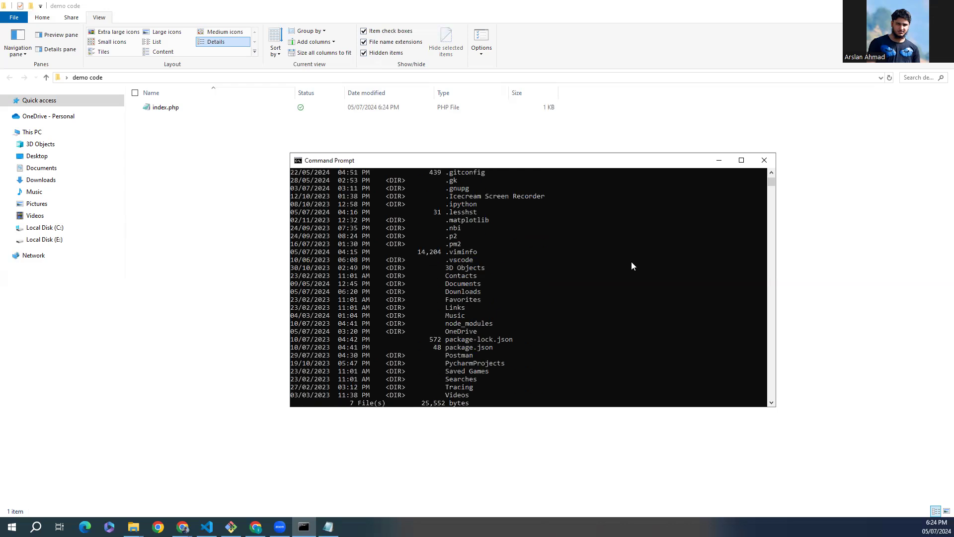
{"action": "scroll", "coordinate": [632, 266], "scroll_direction": "down", "scroll_amount": 6}
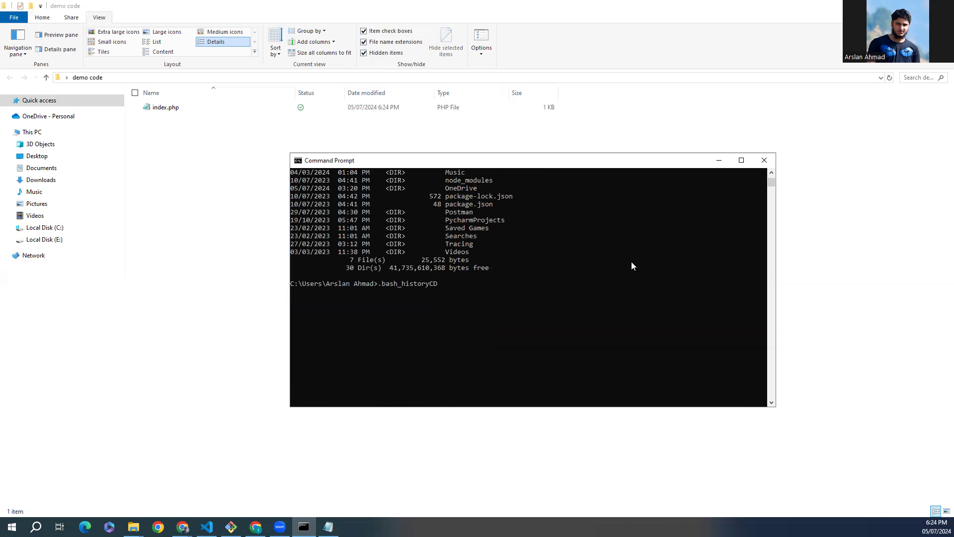
{"action": "key", "text": "BackSpace"}
{"action": "key", "text": "BackSpace"}
{"action": "key", "text": "BackSpace"}
{"action": "key", "text": "BackSpace"}
{"action": "key", "text": "BackSpace"}
{"action": "key", "text": "BackSpace"}
{"action": "key", "text": "BackSpace"}
{"action": "key", "text": "BackSpace"}
{"action": "key", "text": "BackSpace"}
{"action": "key", "text": "BackSpace"}
{"action": "key", "text": "BackSpace"}
{"action": "type", "text": "cd de"}
{"action": "type", "text": "sjk"}
{"action": "type", "text": "j"}
{"action": "type", "text": "k"}
{"action": "scroll", "coordinate": [632, 266], "scroll_direction": "up", "scroll_amount": 3}
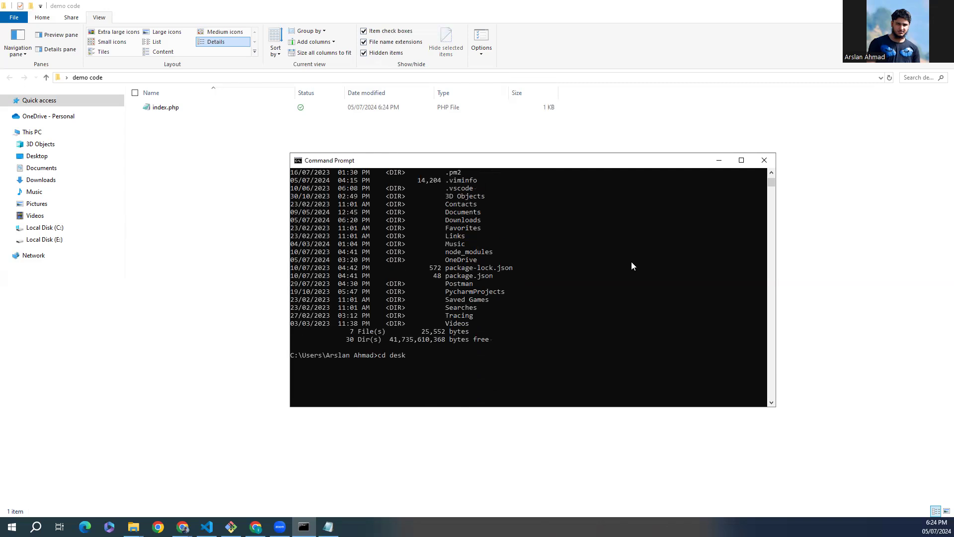
{"action": "scroll", "coordinate": [657, 283], "scroll_direction": "up", "scroll_amount": 8}
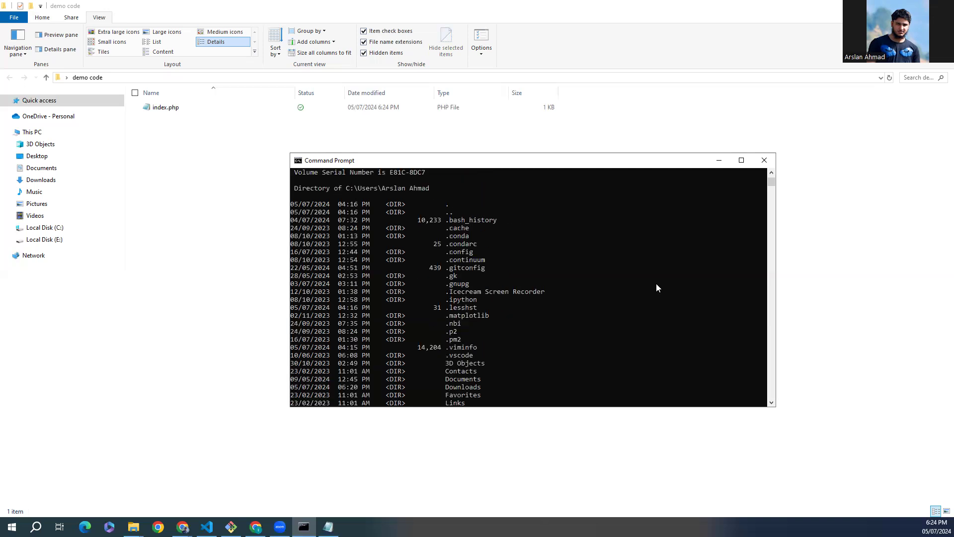
Step: Close Command Prompt, open Git Bash in demo code, and enter php -S localhost:8000
{"action": "left_click", "coordinate": [764, 160]}
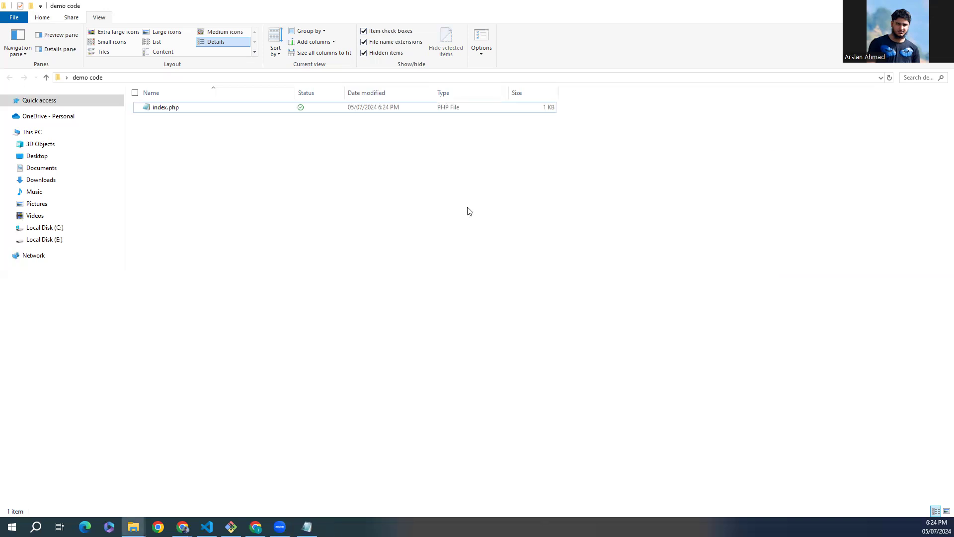
{"action": "right_click", "coordinate": [309, 243]}
{"action": "left_click", "coordinate": [362, 365]}
{"action": "right_click", "coordinate": [371, 215]}
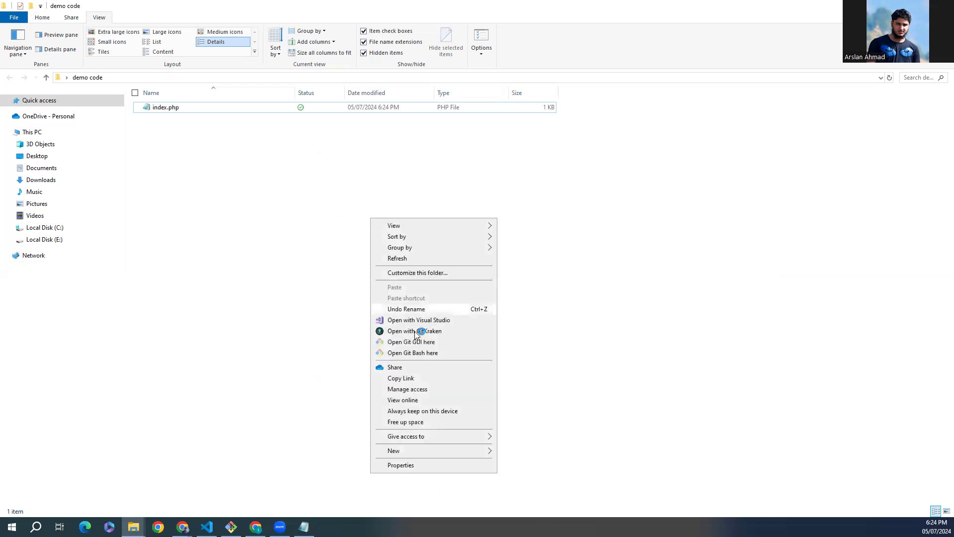
{"action": "left_click", "coordinate": [418, 352]}
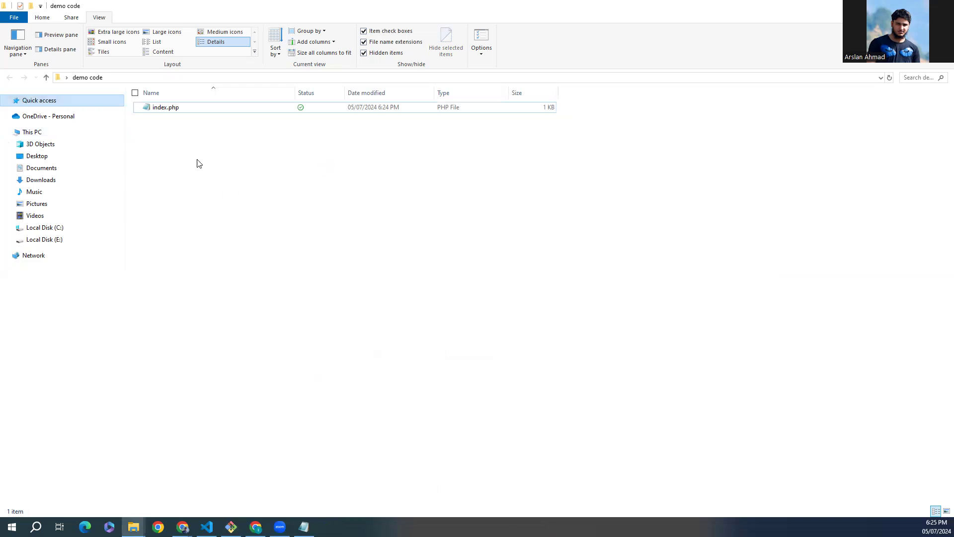
{"action": "right_click", "coordinate": [350, 187]}
{"action": "left_click", "coordinate": [402, 317]}
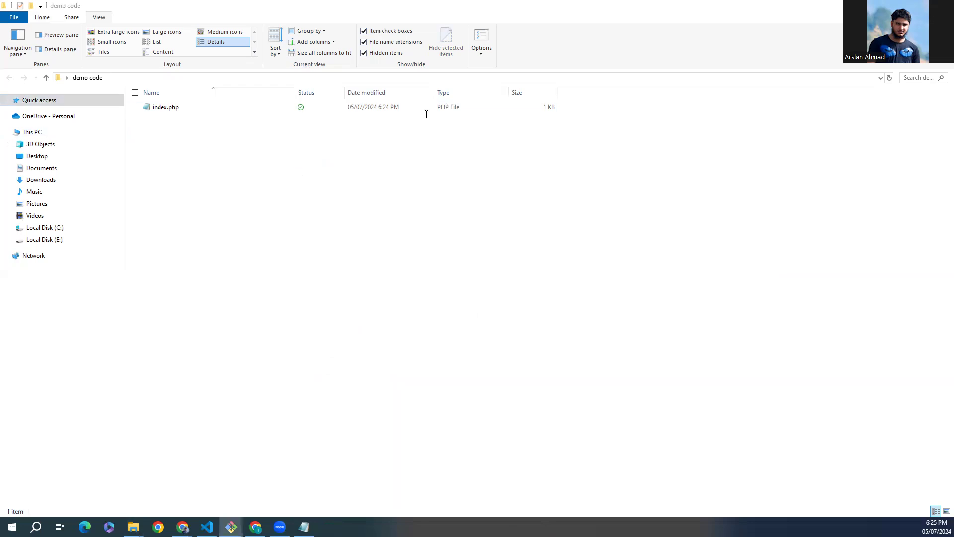
{"action": "type", "text": "php -S"}
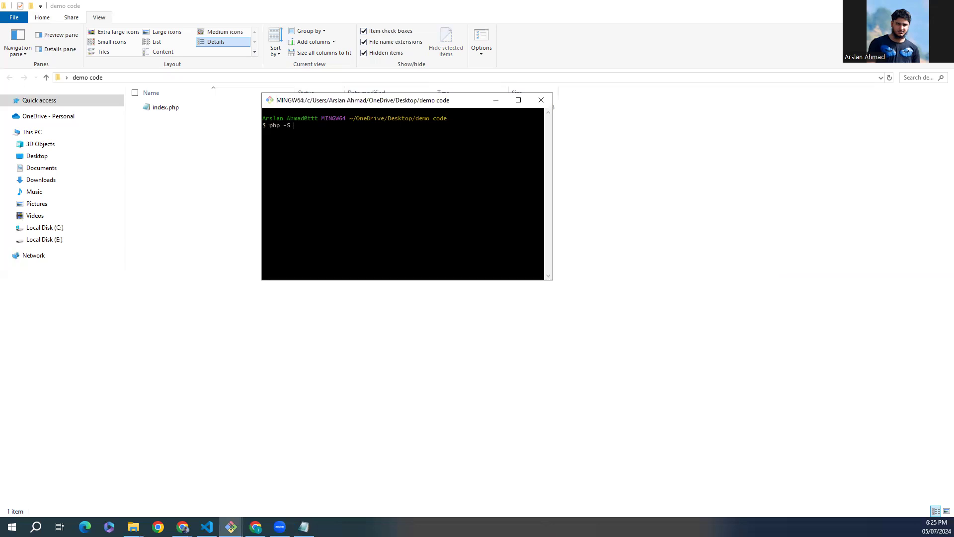
{"action": "type", "text": " localhost:8000"}
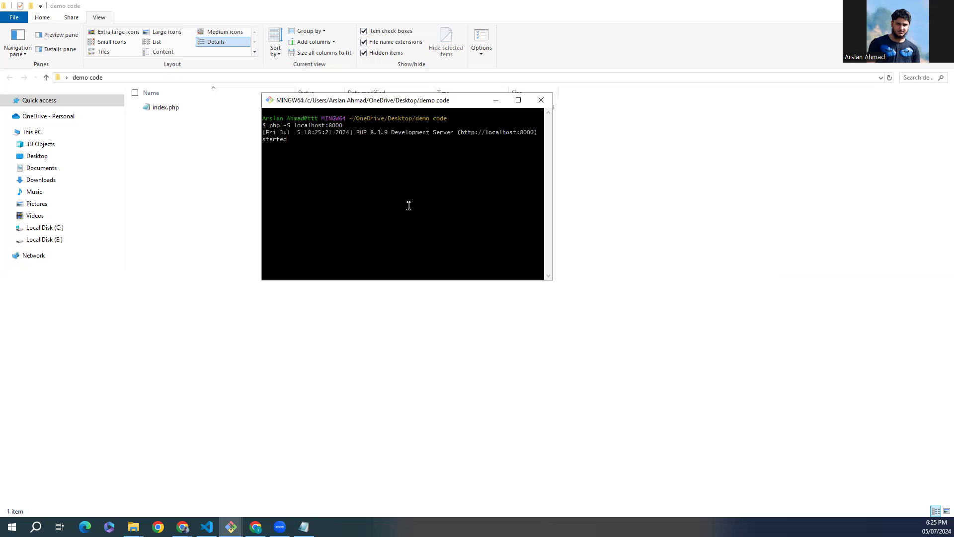
Step: Bring Chrome forward and load localhost:8000 in a new incognito tab
{"action": "left_click", "coordinate": [182, 527]}
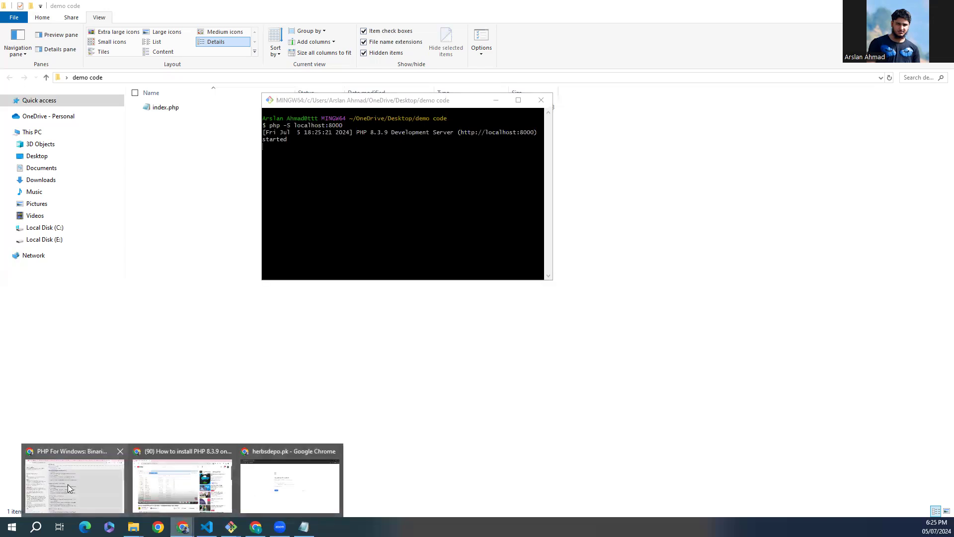
{"action": "left_click", "coordinate": [266, 493]}
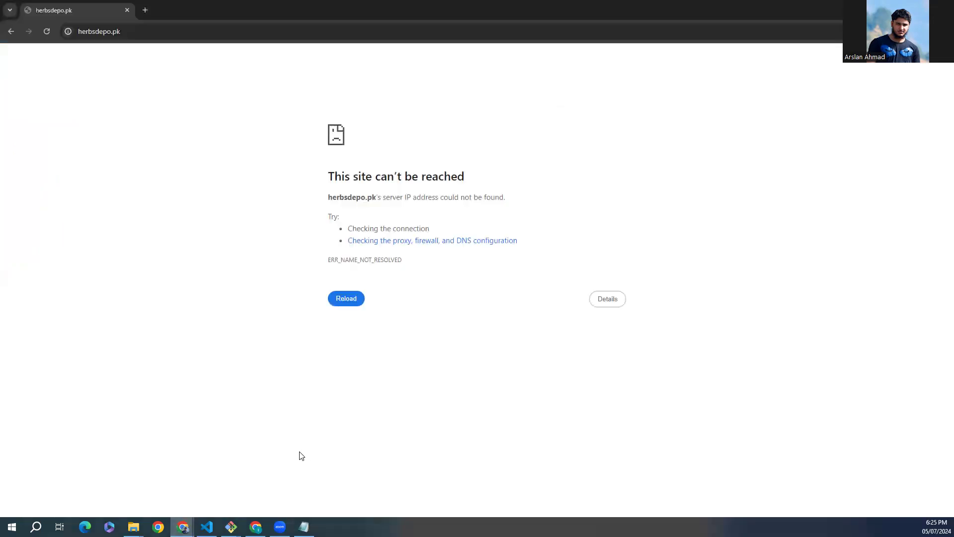
{"action": "left_click", "coordinate": [144, 9]}
{"action": "type", "text": "localhost/phpmyadmi"}
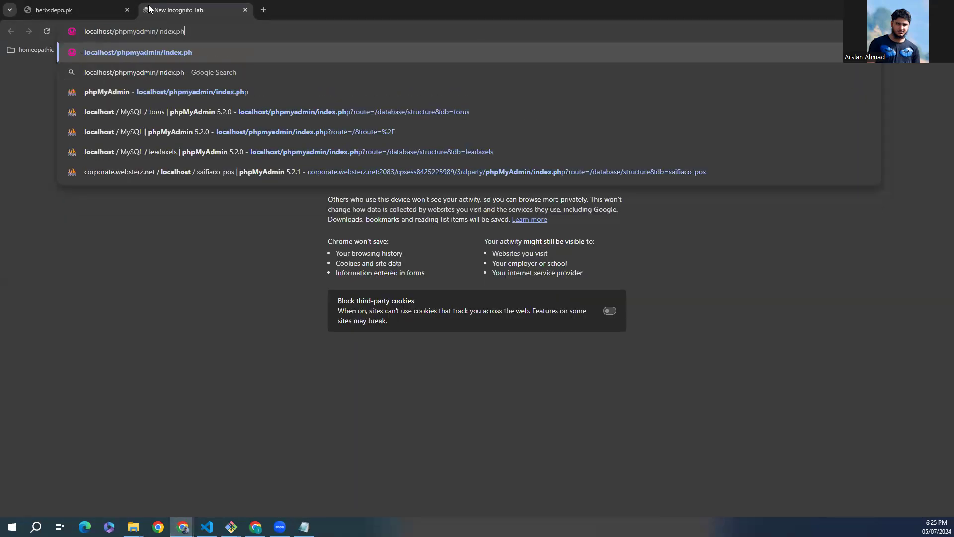
{"action": "key", "text": "BackSpace"}
{"action": "key", "text": "BackSpace"}
{"action": "key", "text": "BackSpace"}
{"action": "key", "text": "BackSpace"}
{"action": "key", "text": "BackSpace"}
{"action": "key", "text": "BackSpace"}
{"action": "key", "text": "BackSpace"}
{"action": "key", "text": "BackSpace"}
{"action": "key", "text": "BackSpace"}
{"action": "key", "text": "BackSpace"}
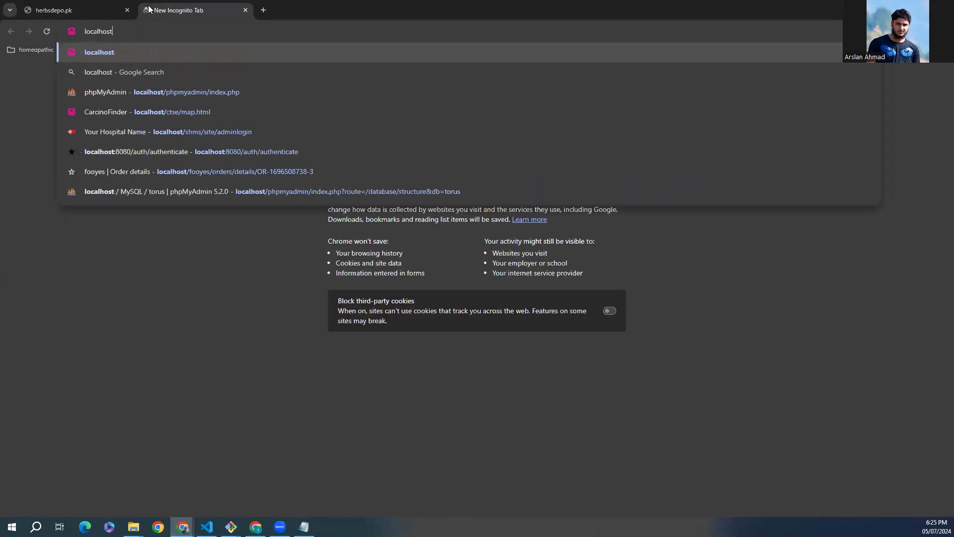
{"action": "type", "text": ":8000"}
{"action": "key", "text": "Return"}
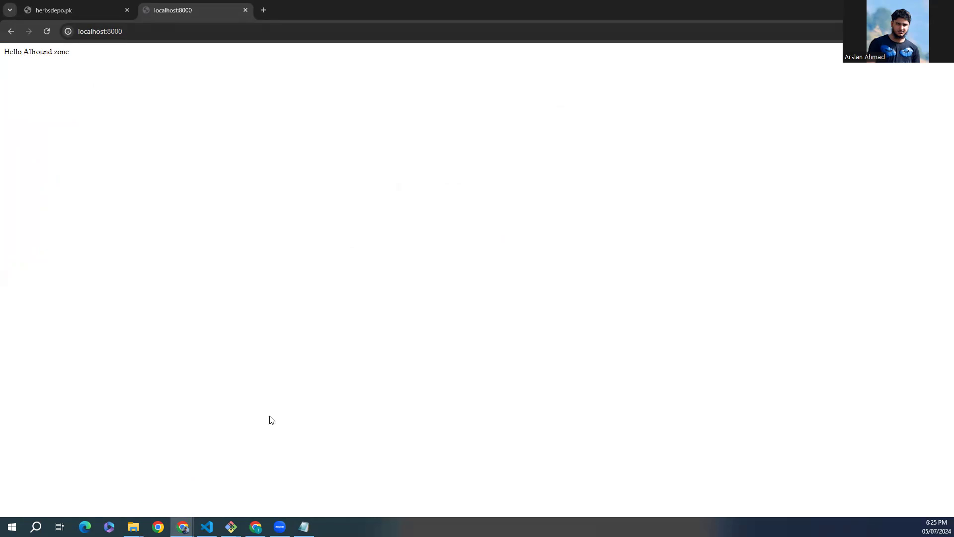
{"action": "left_click", "coordinate": [231, 526]}
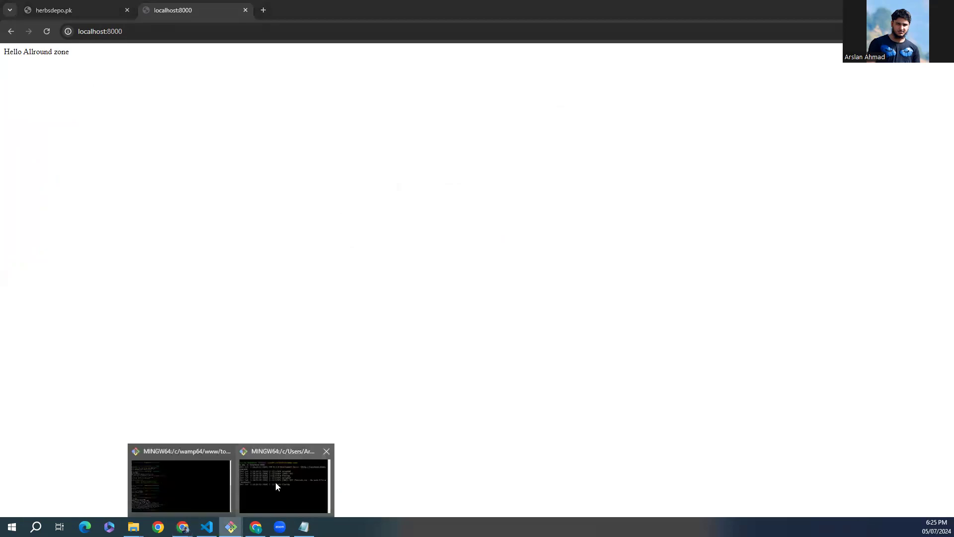